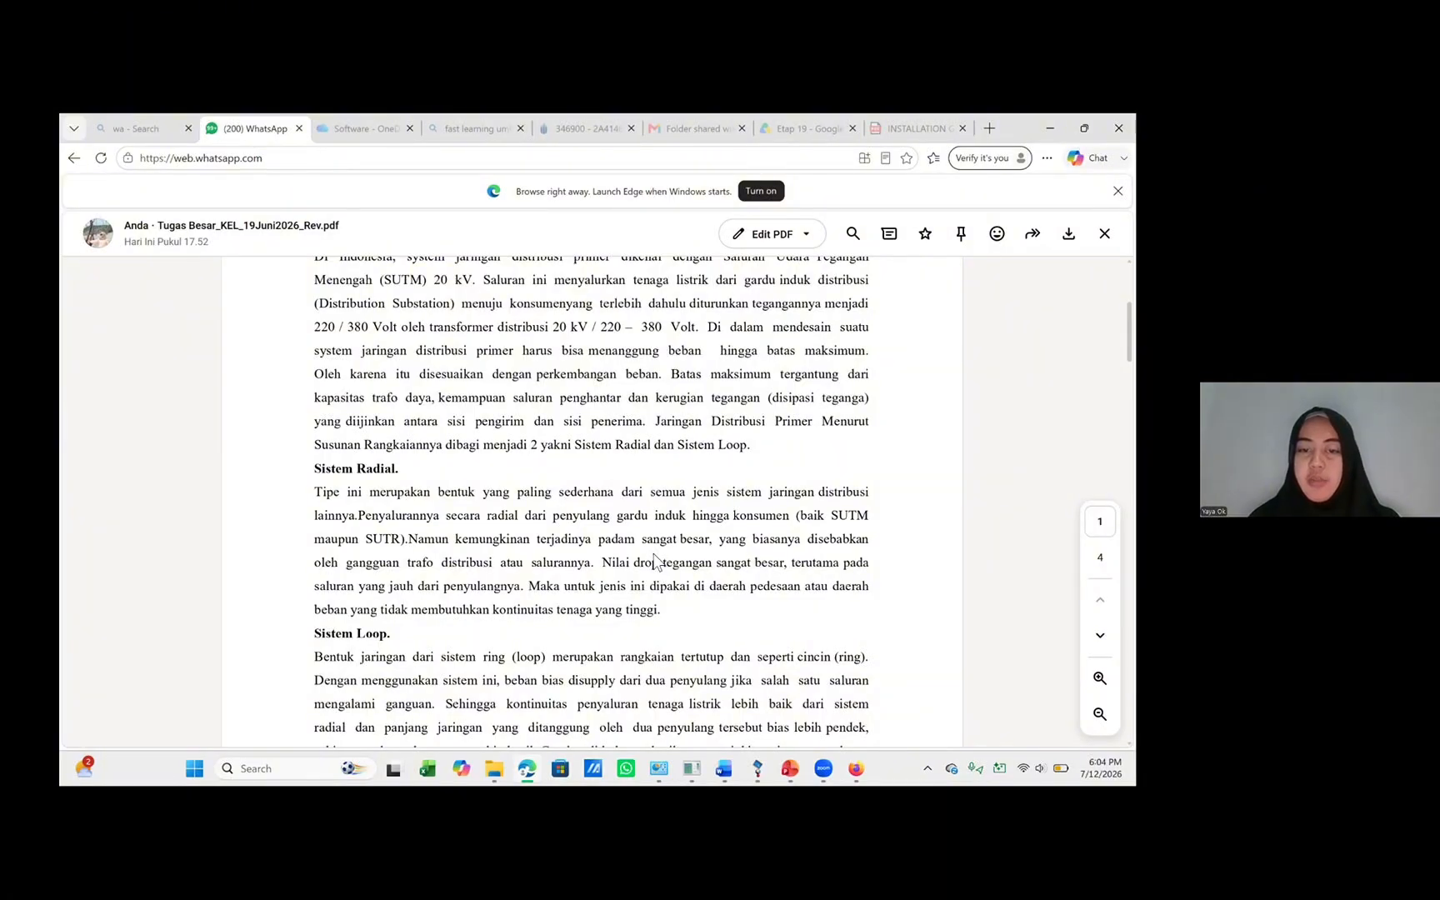
Read the assignment PDF's sections on radial and loop systems, the system diagram, and the experiment data
scroll(654, 561, down, 1)
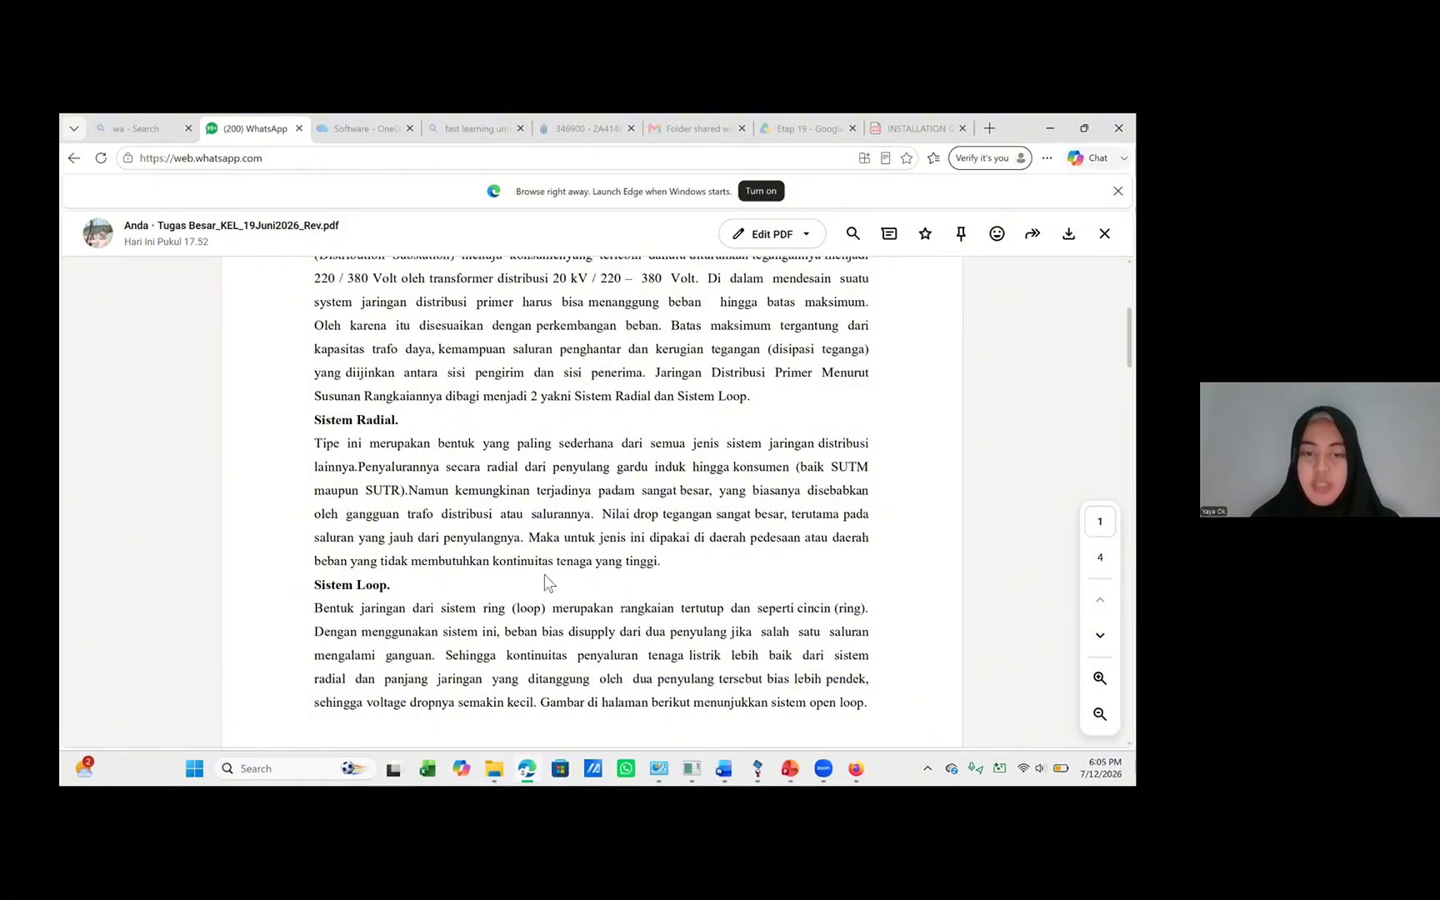
scroll(577, 571, down, 2)
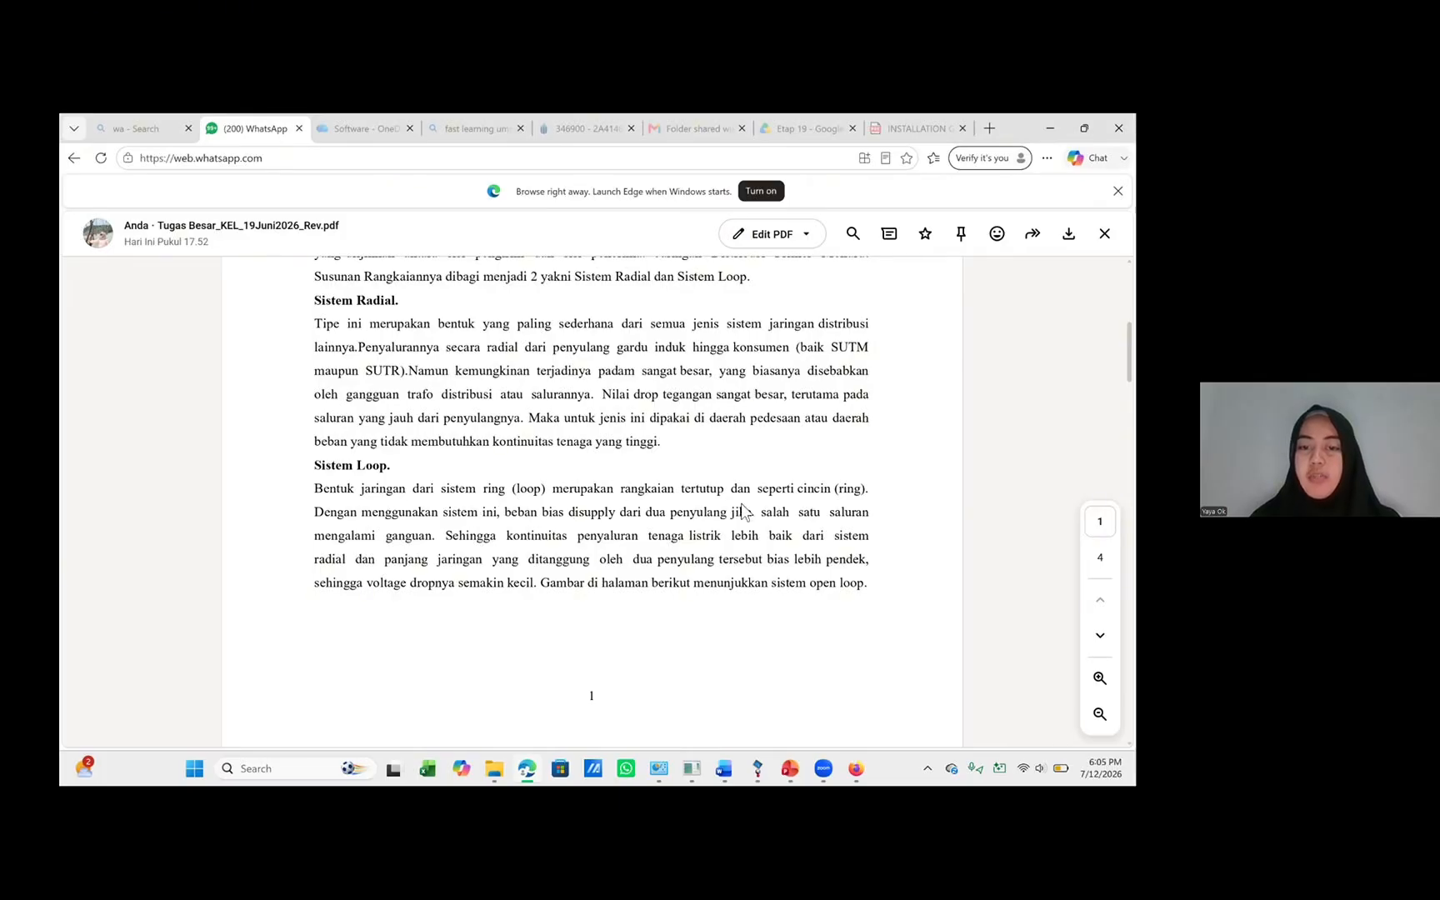
scroll(744, 512, down, 1)
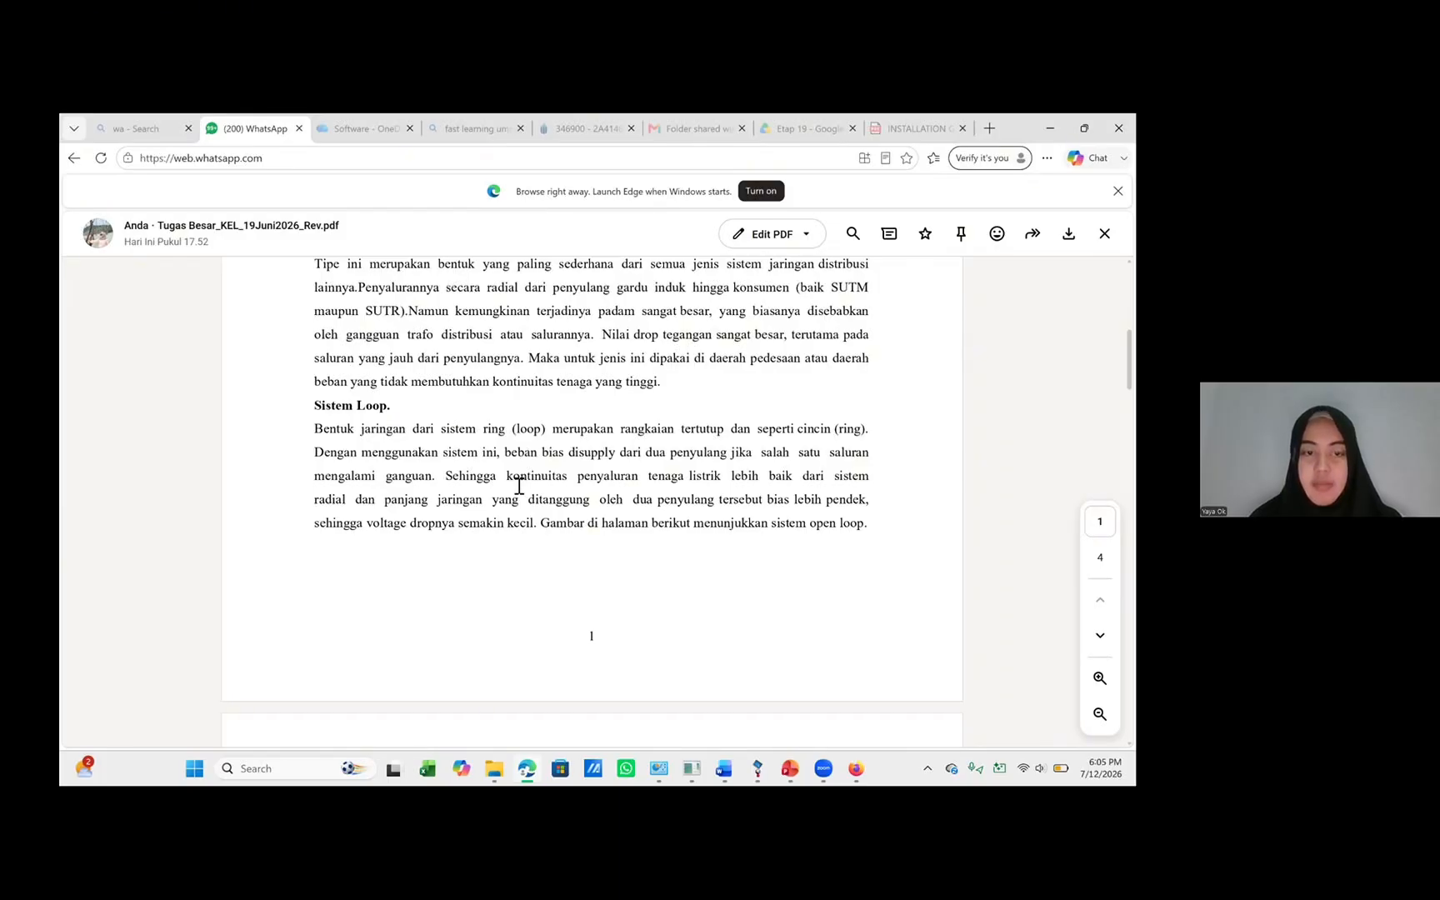
scroll(519, 486, down, 1)
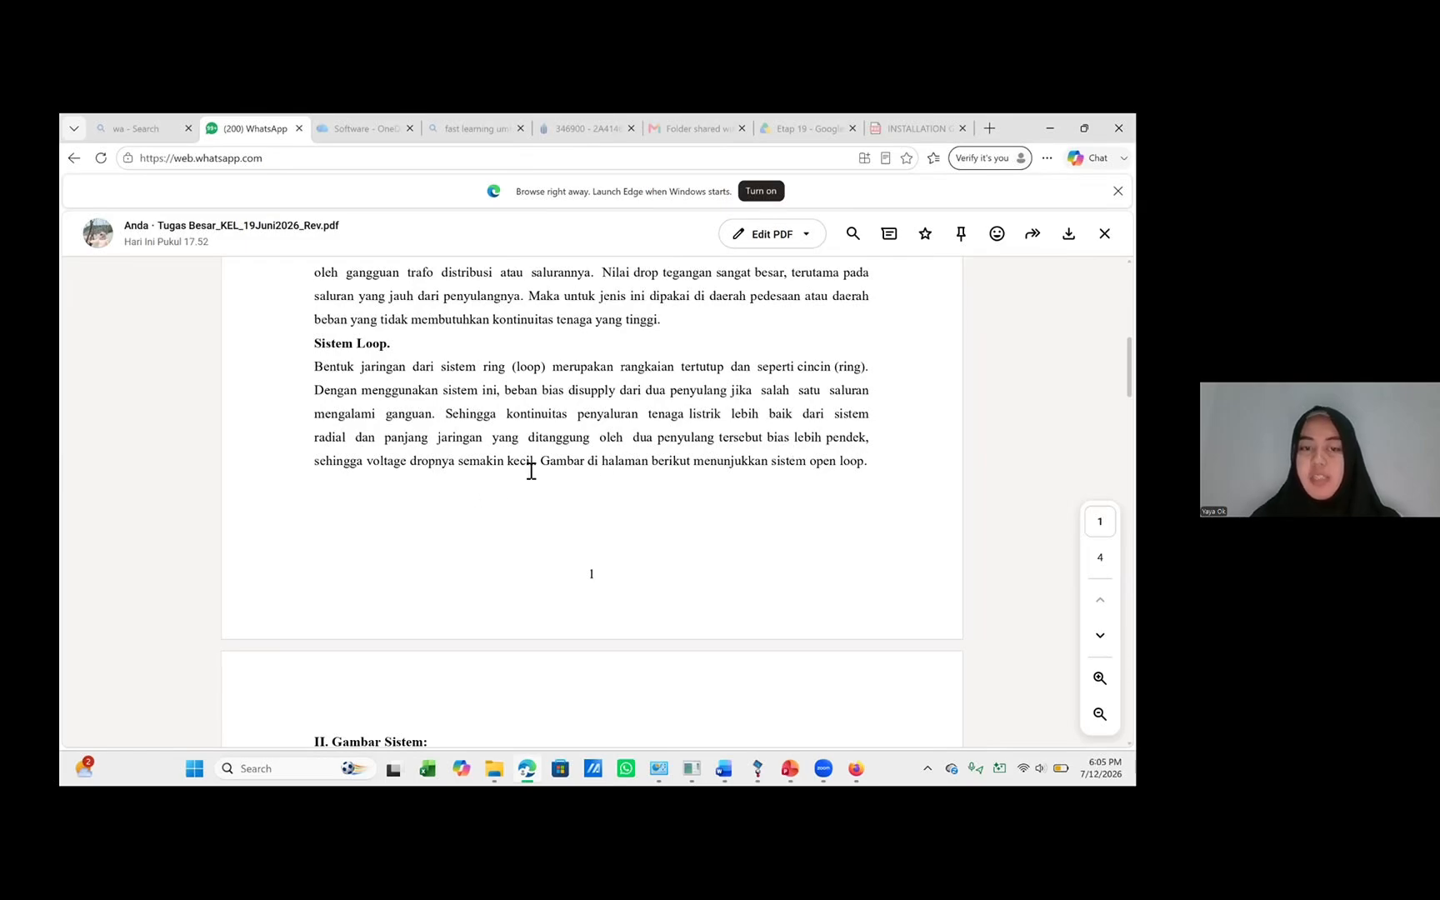
scroll(531, 471, down, 8)
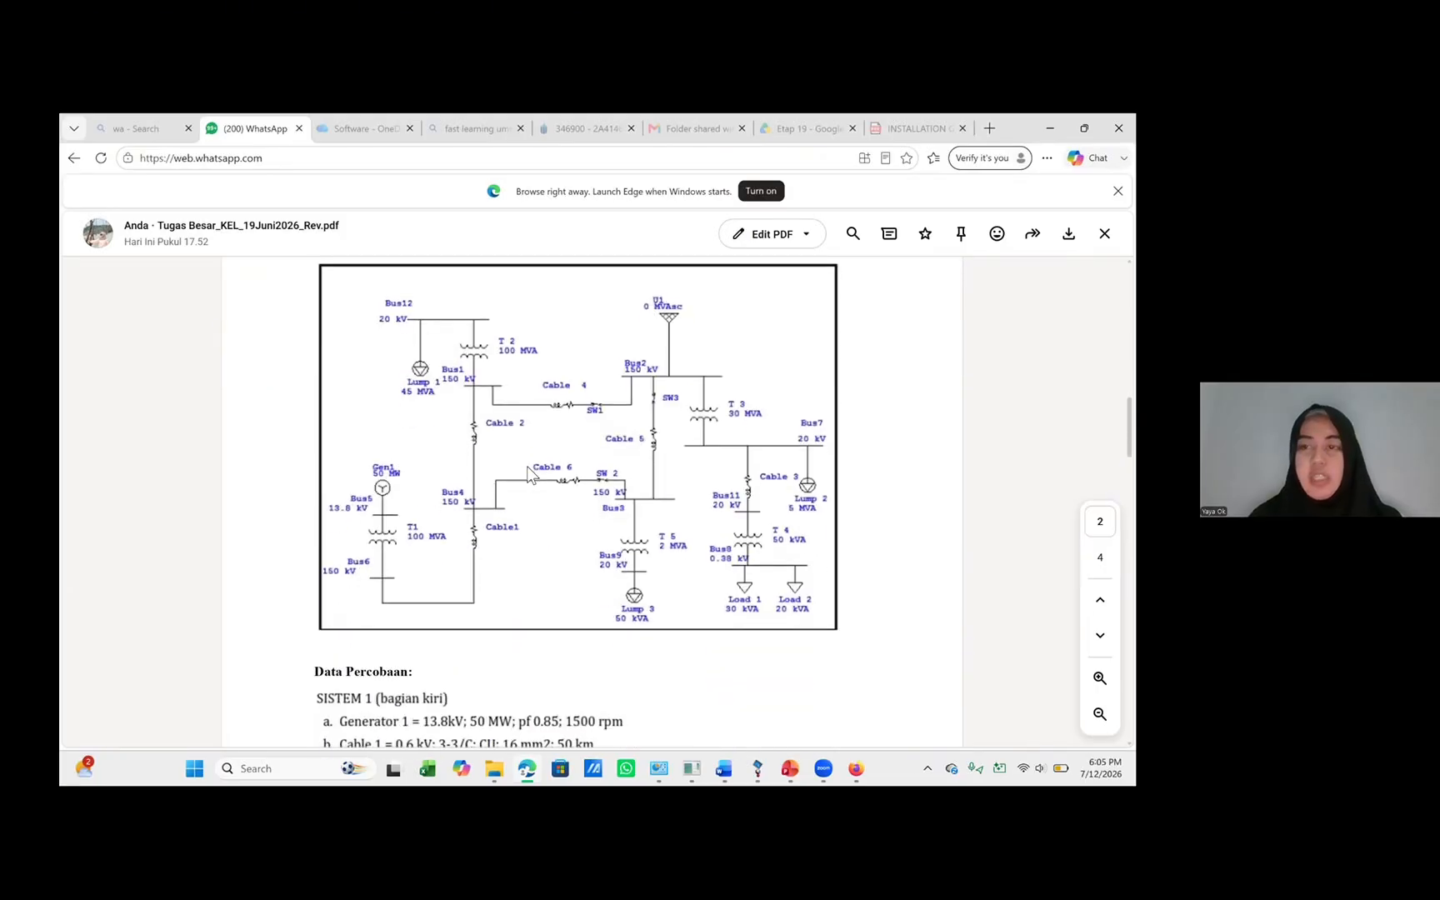
scroll(527, 465, up, 1)
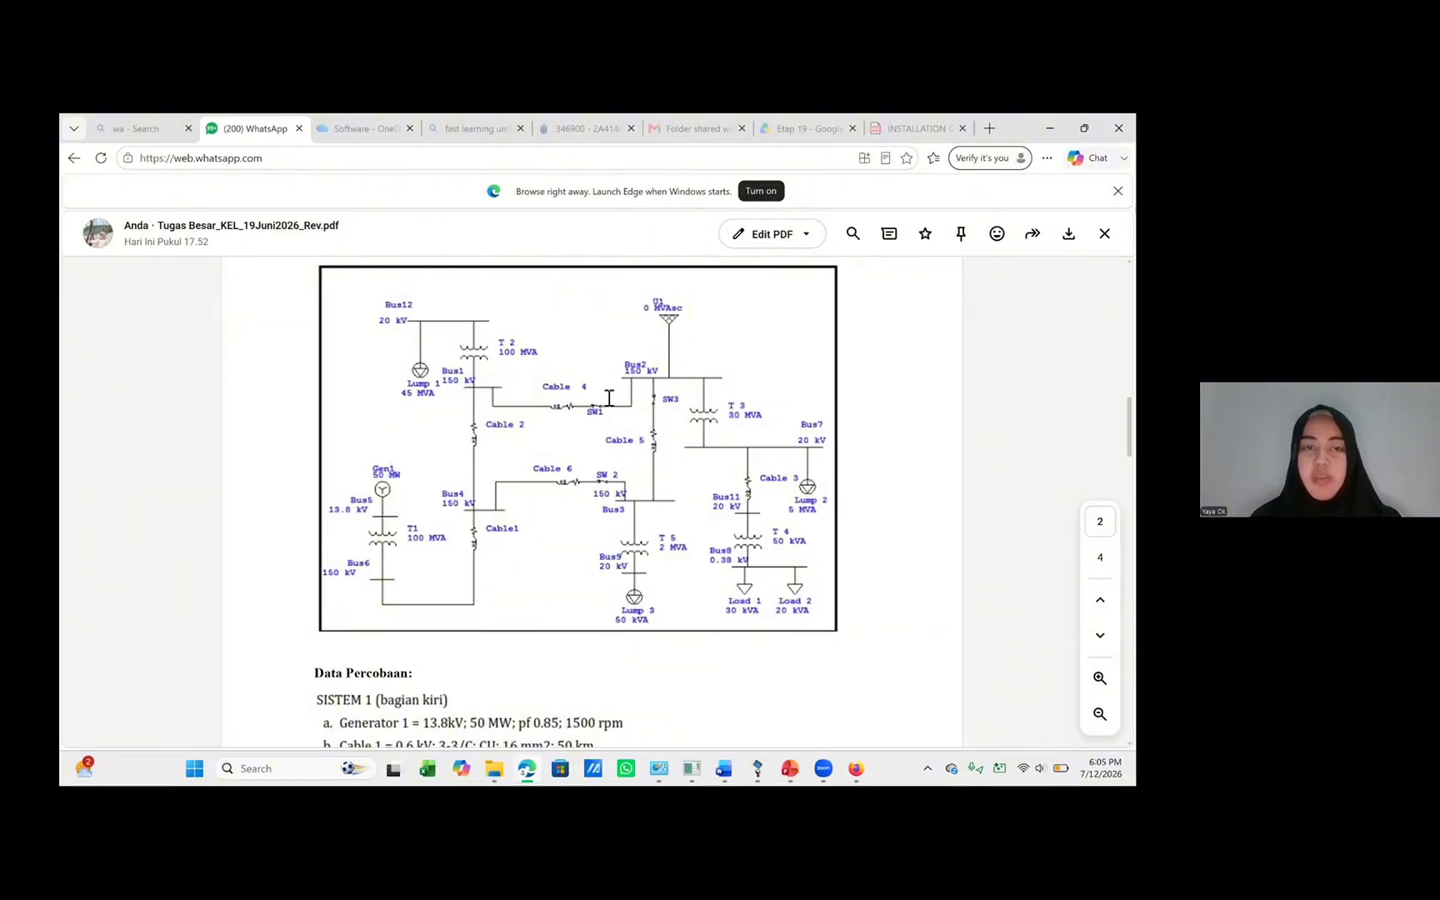
scroll(632, 552, down, 2)
scroll(632, 552, down, 3)
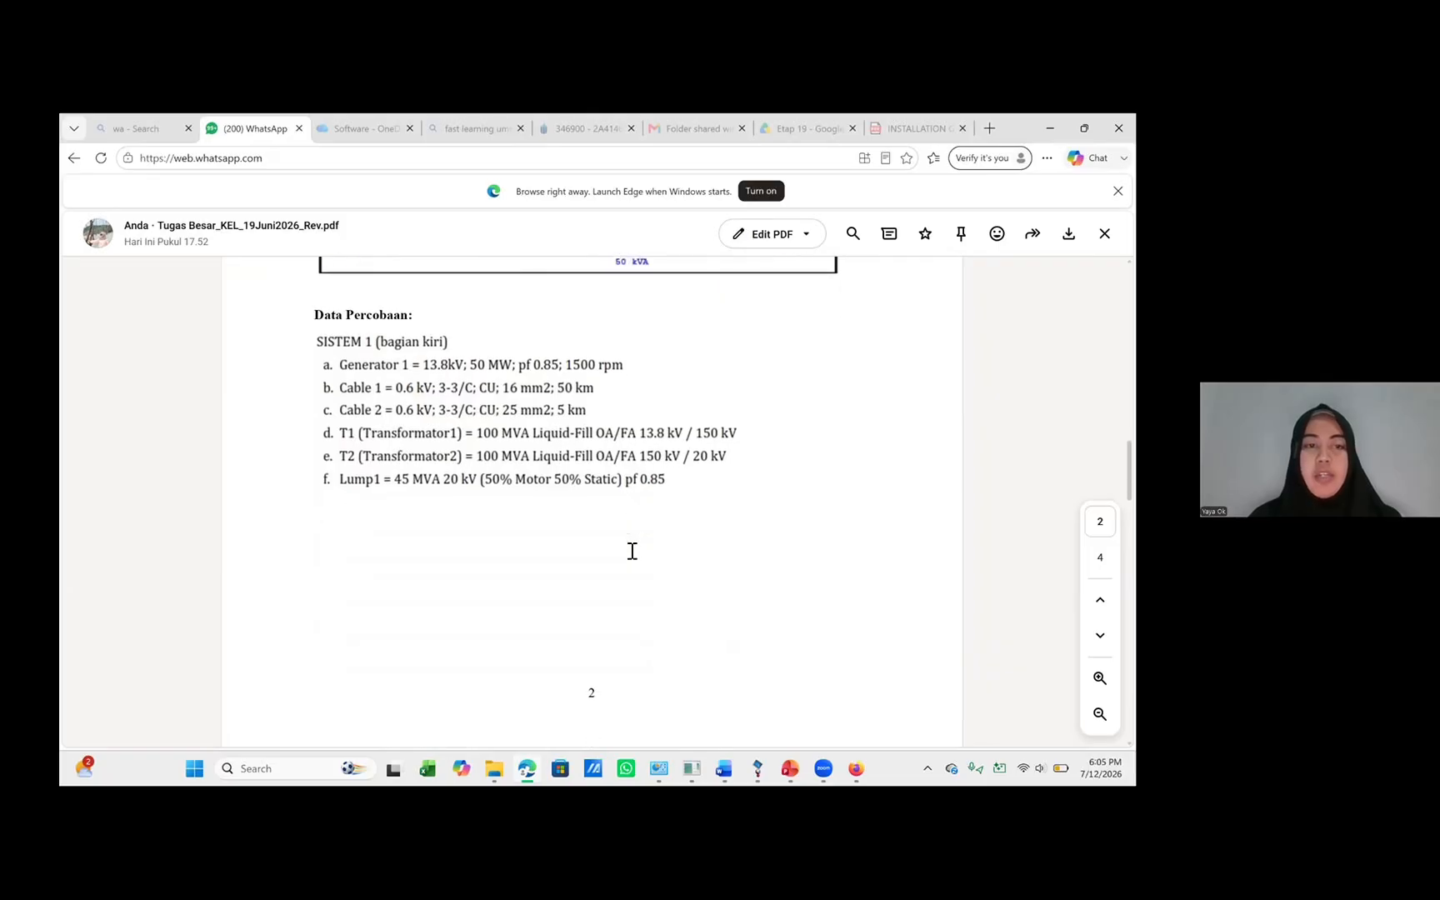
scroll(607, 510, down, 2)
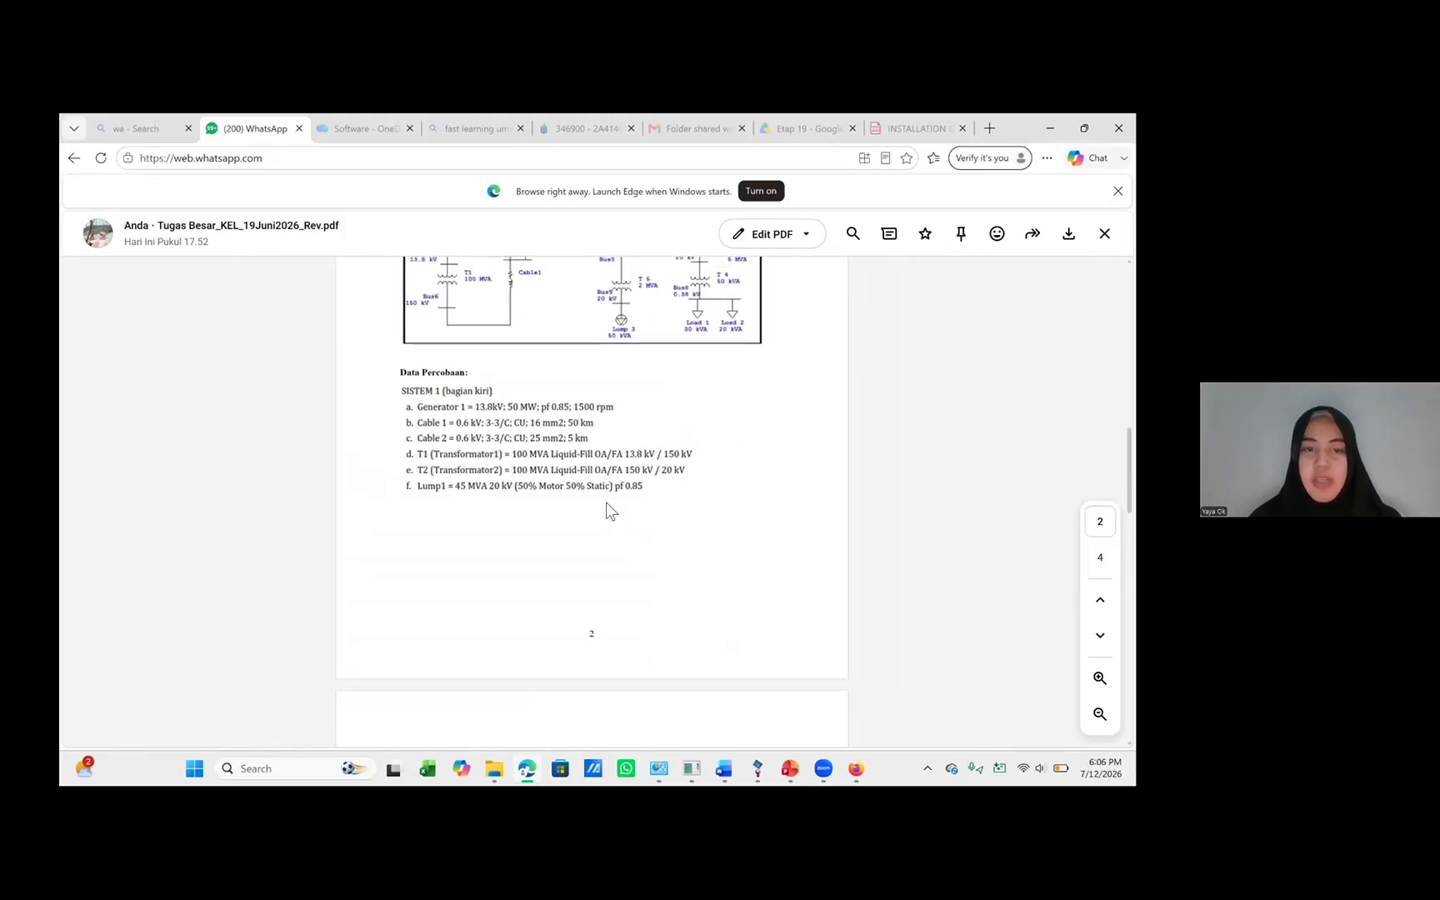
scroll(498, 456, down, 3)
scroll(497, 455, down, 3)
scroll(497, 456, up, 7)
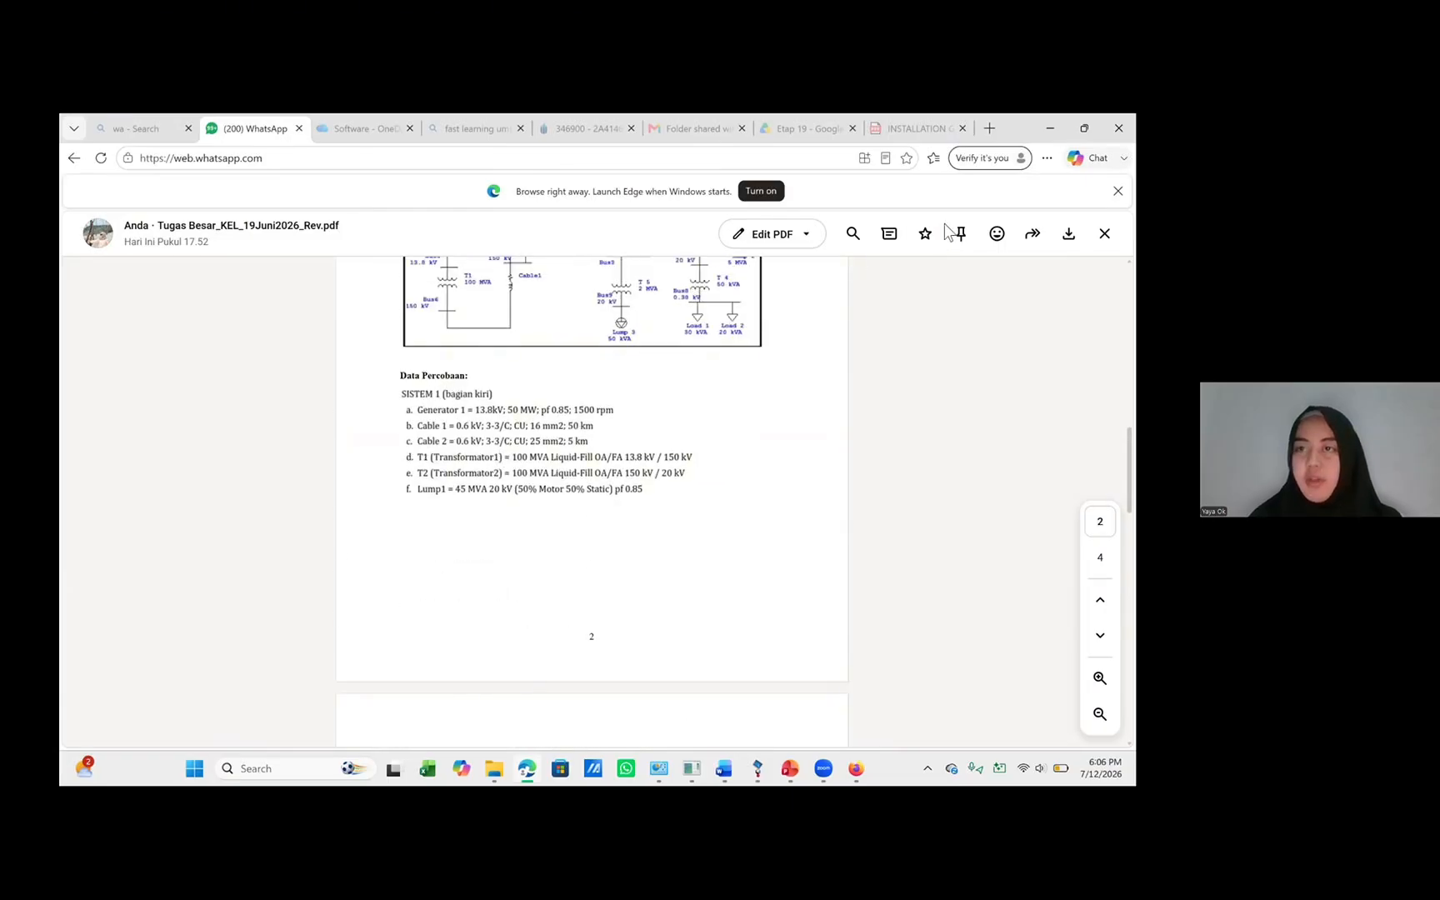
Arrange the assignment PDF and the ETAP one-line diagram side by side, minimizing the PowerPoint presentation
mouse_move(1075, 132)
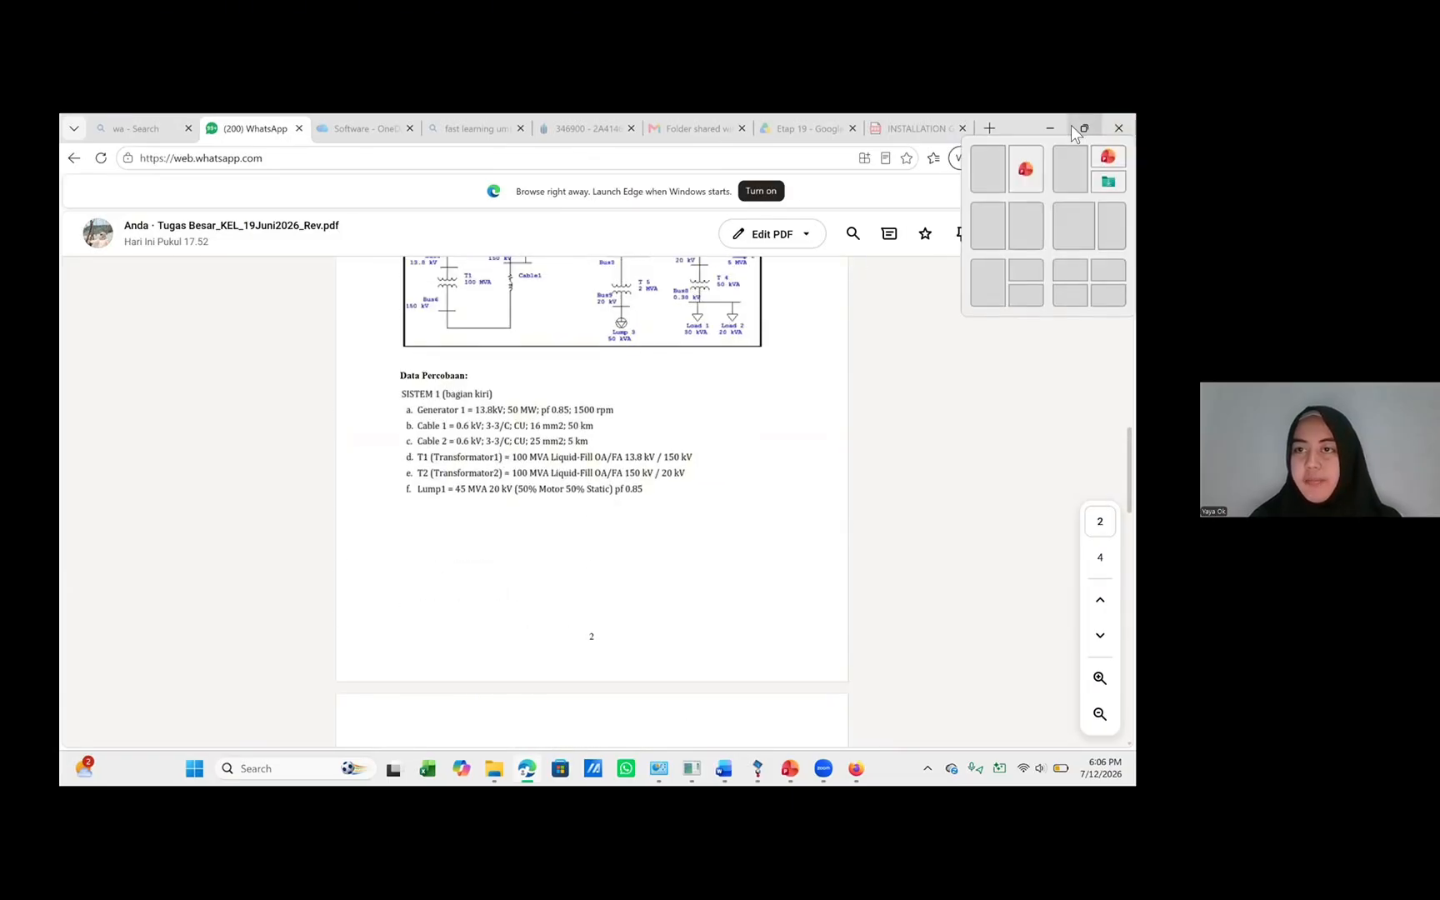
click(1000, 169)
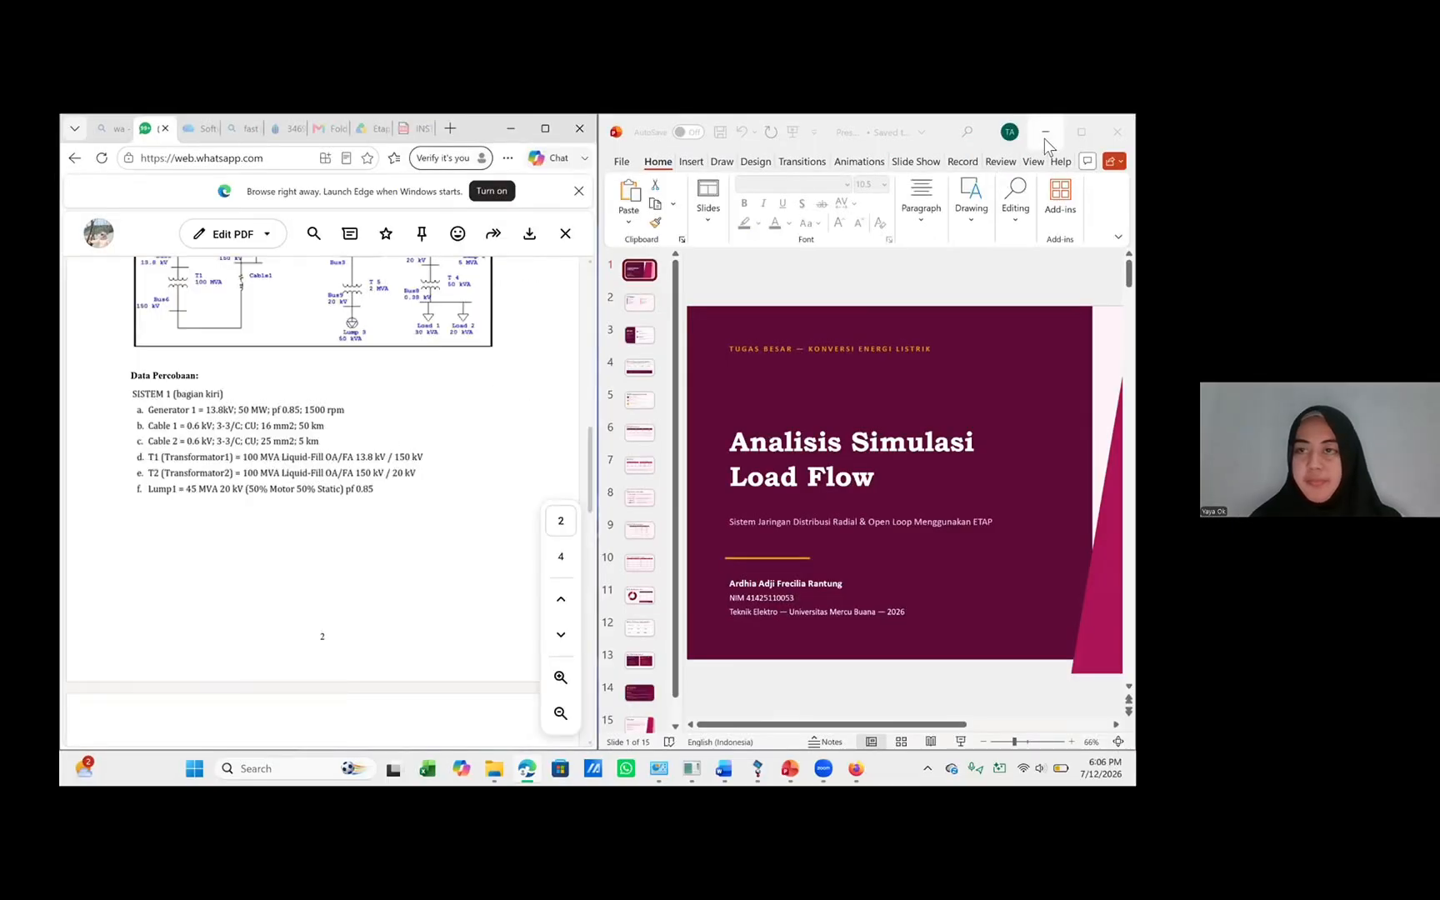
click(1045, 138)
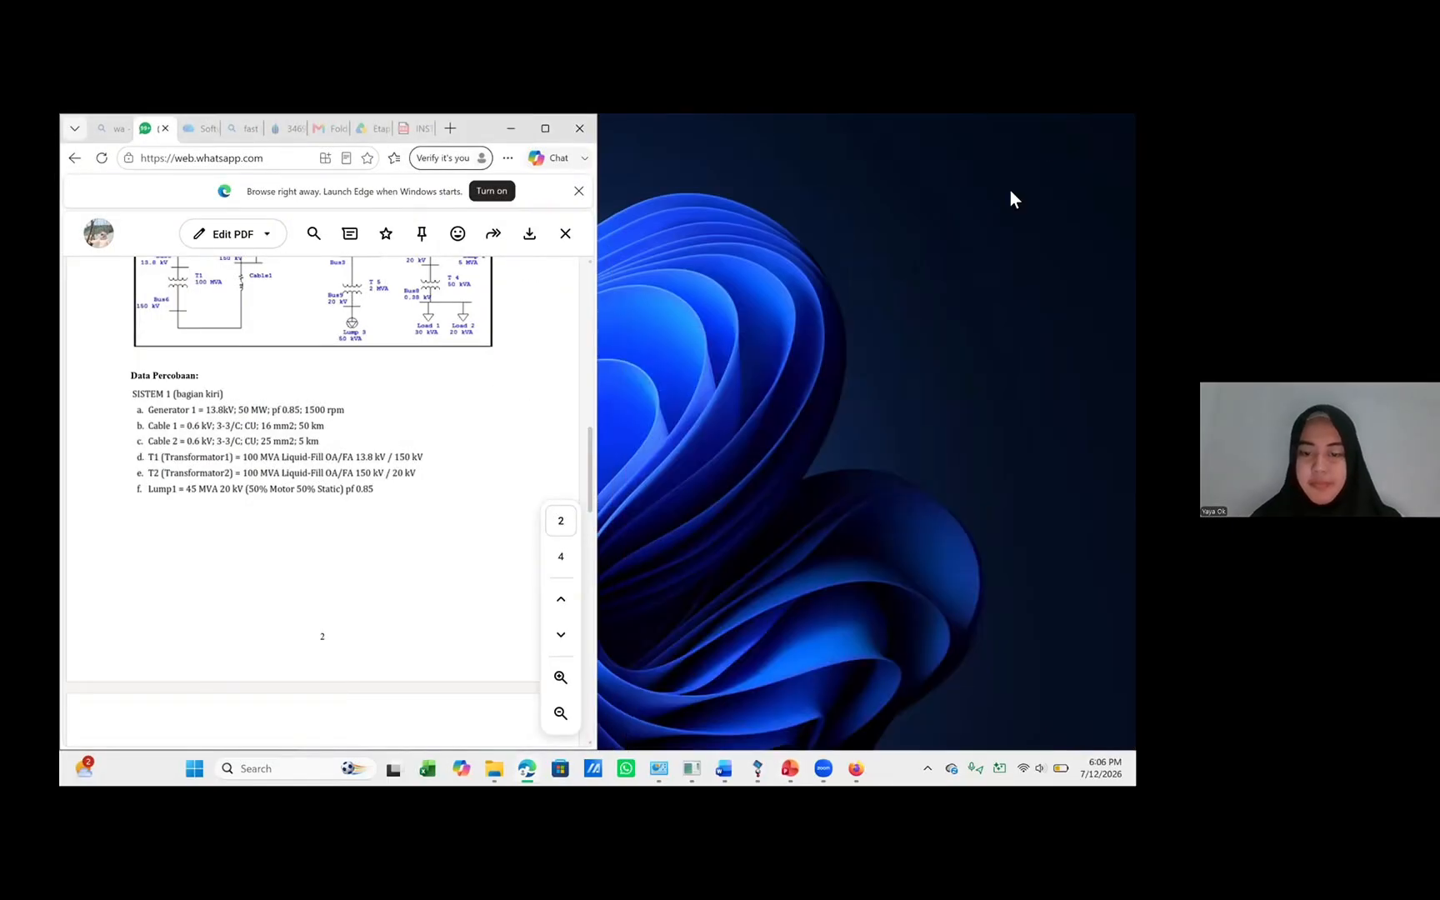
click(759, 765)
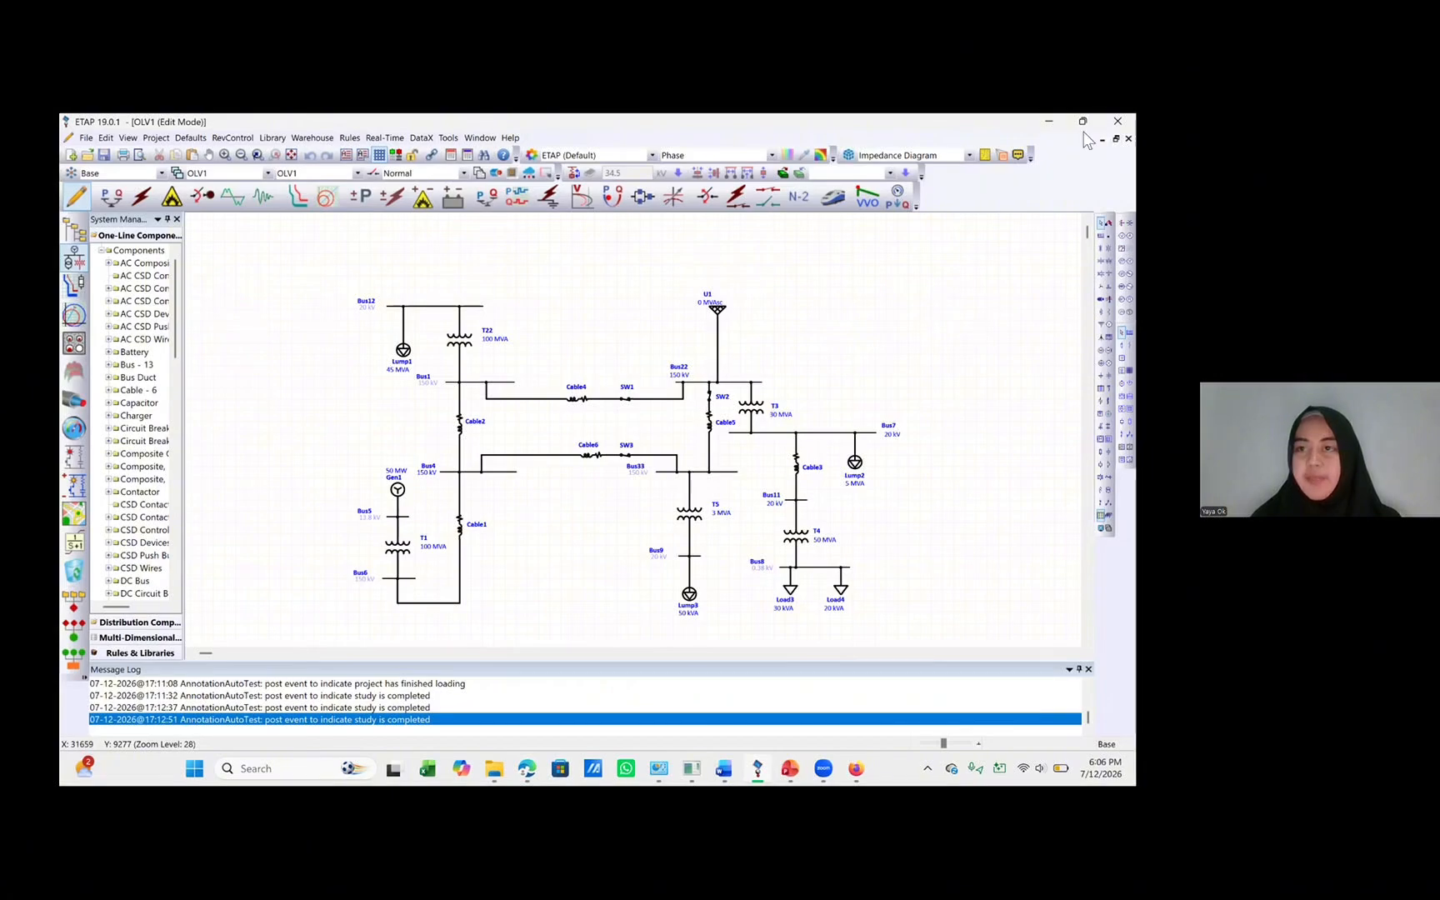
scroll(892, 354, down, 2)
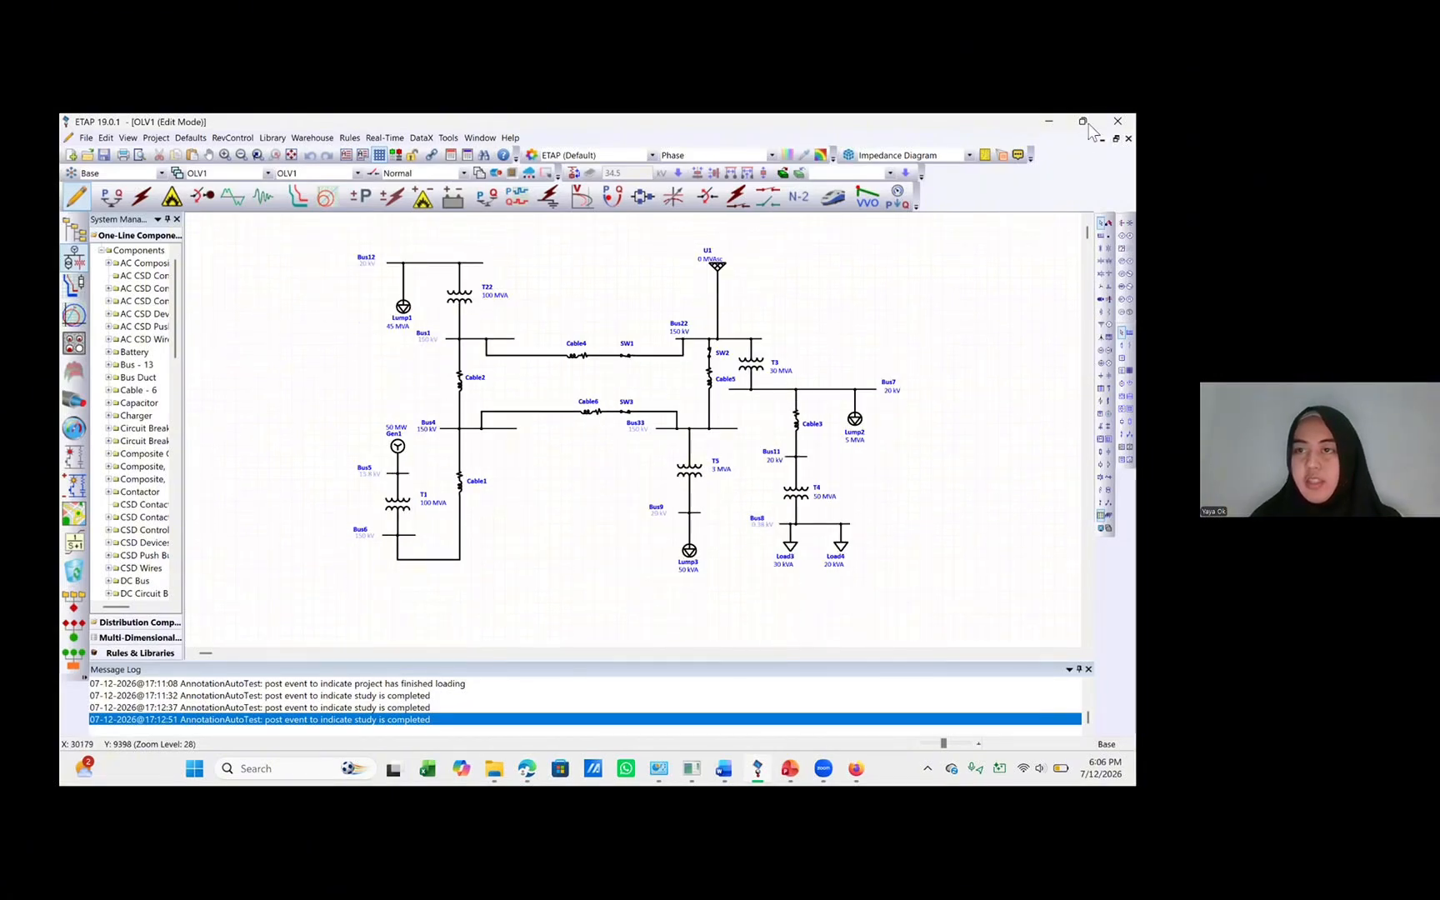
mouse_move(1089, 126)
click(1022, 212)
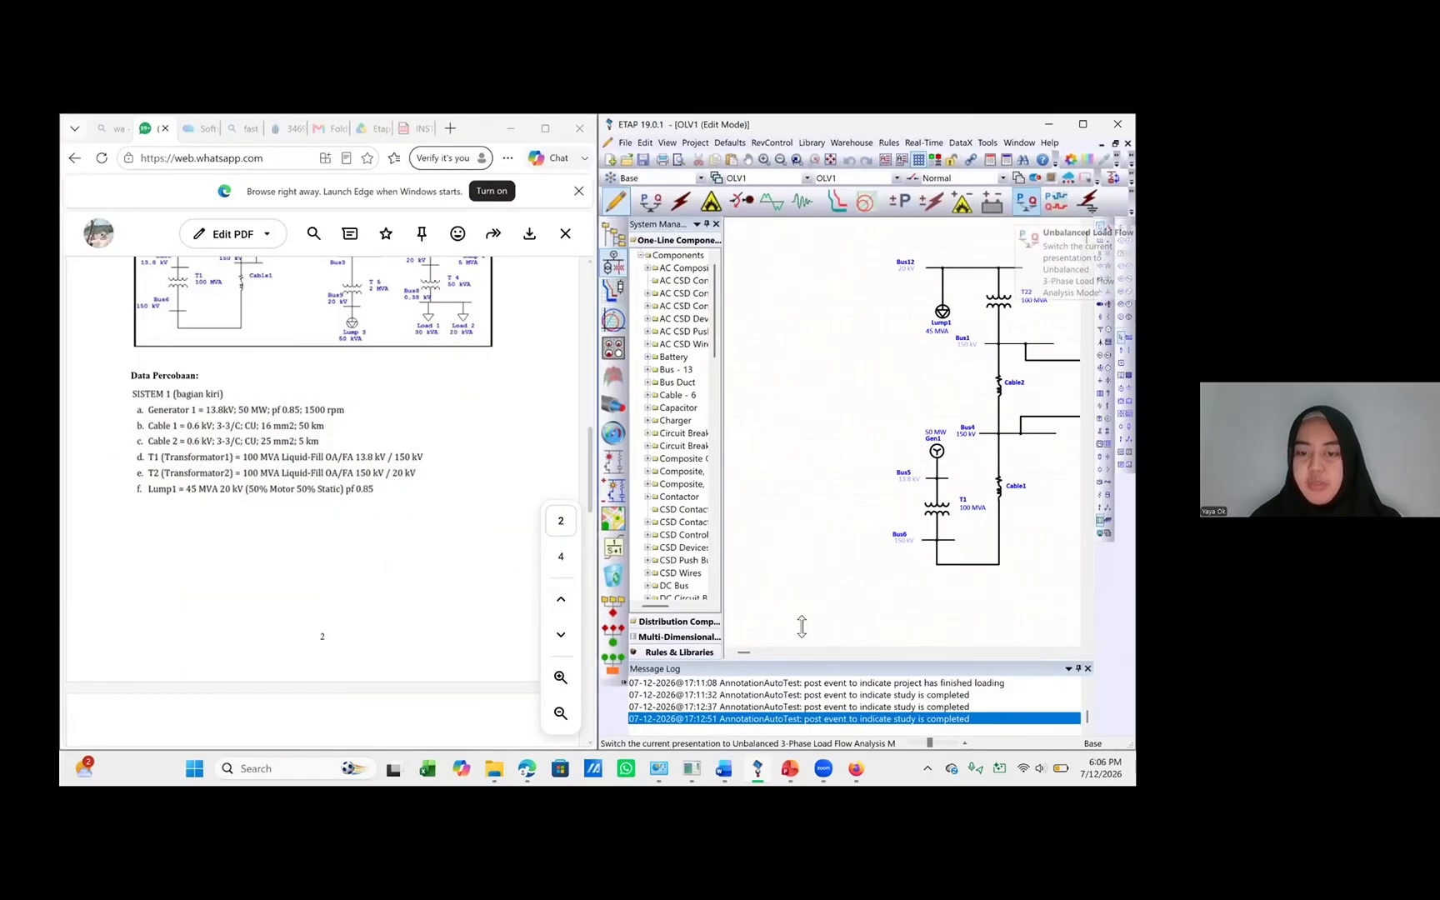
Compare the one-line diagram with the assignment's component data for Sistem 1, 2 and 3, and review the student tasks
drag(743, 654, 749, 654)
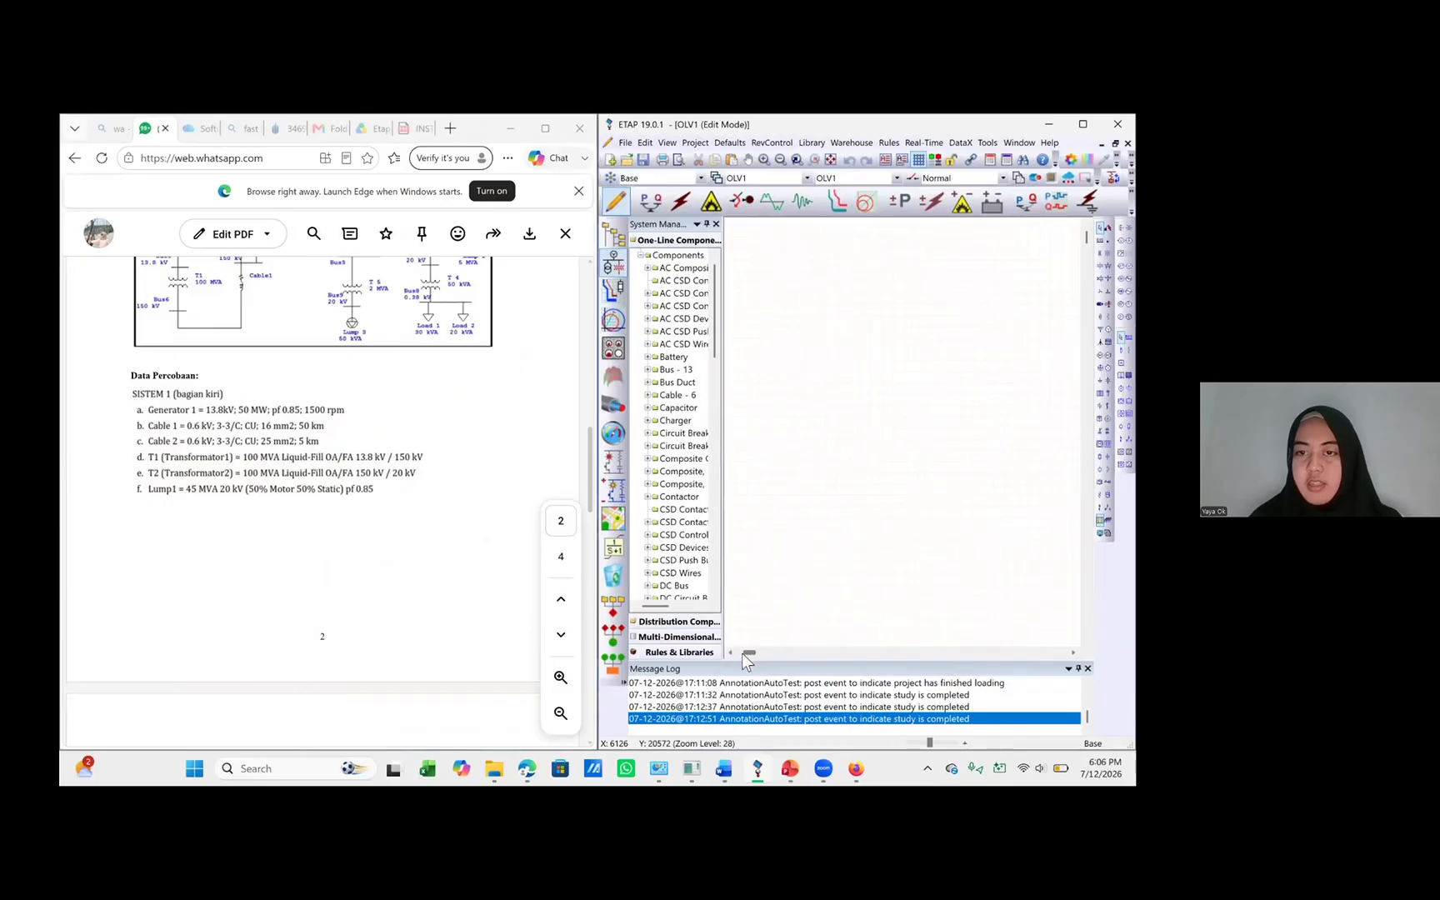
drag(745, 651, 740, 653)
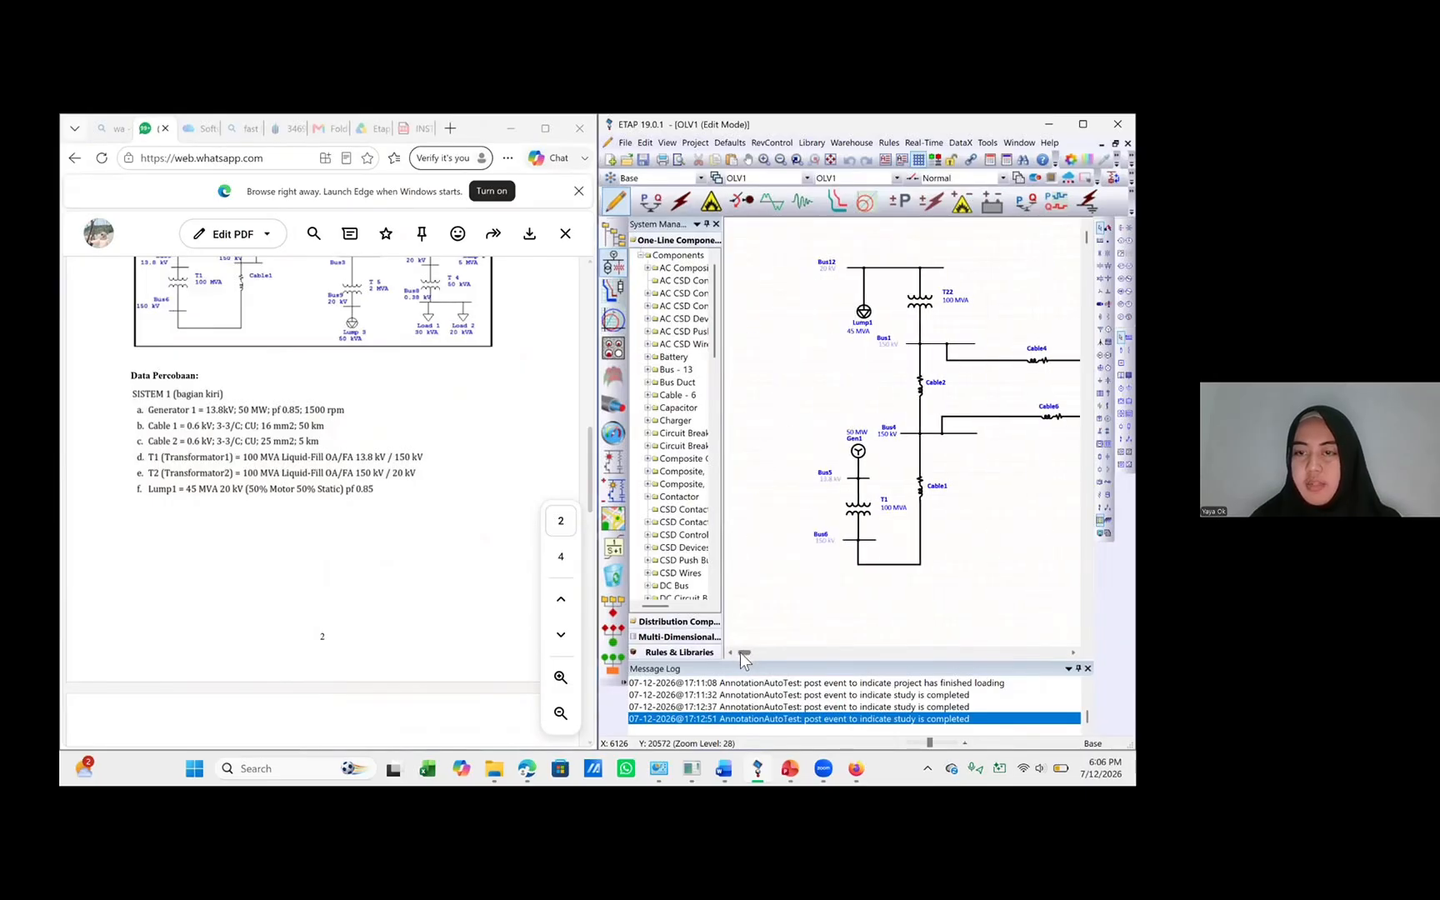
scroll(906, 536, down, 3)
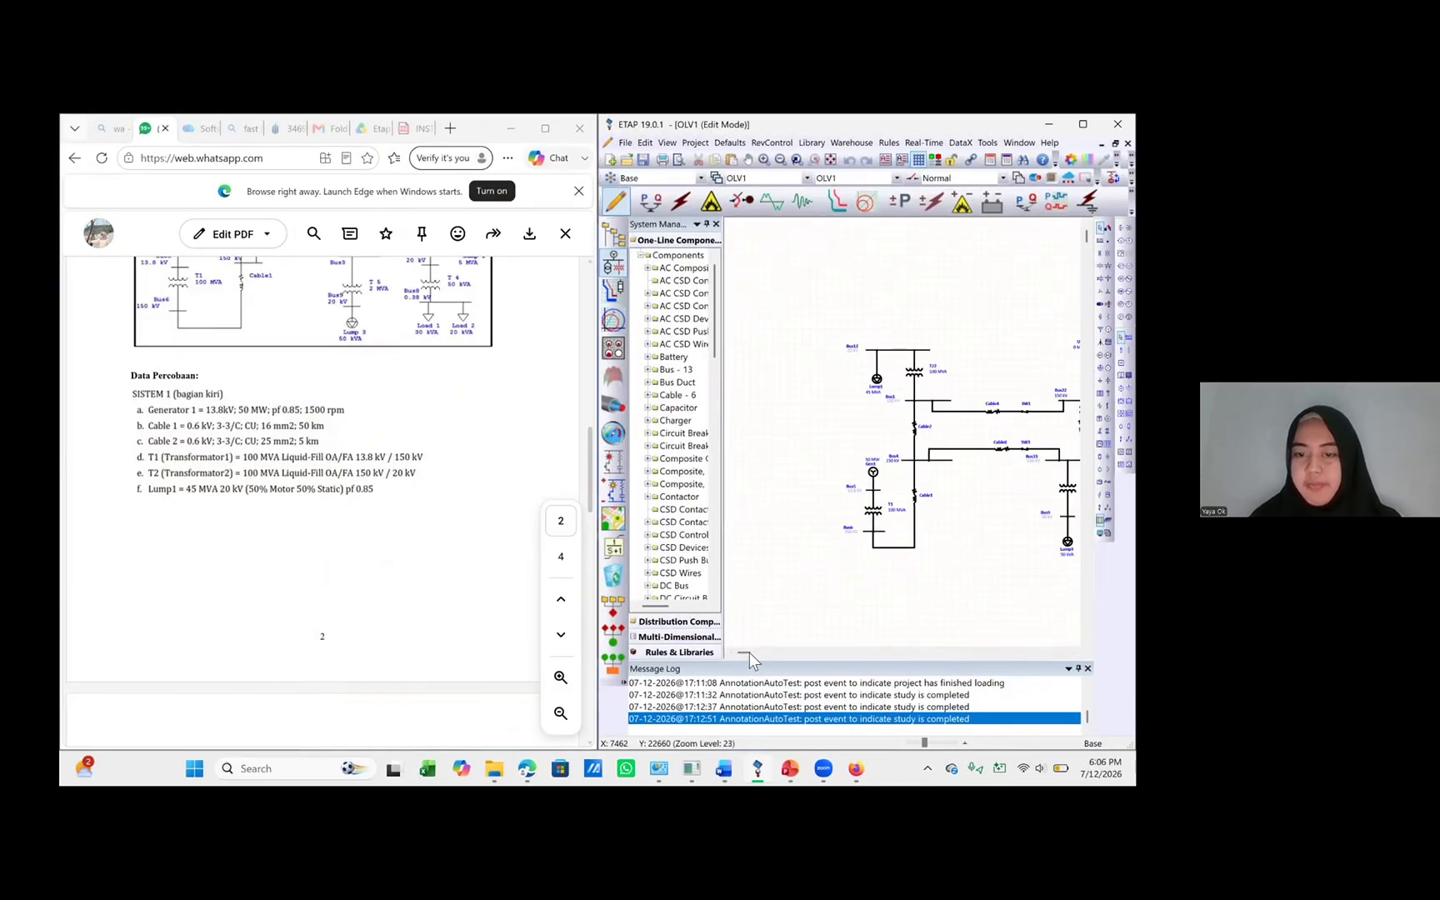
drag(748, 652, 750, 652)
scroll(338, 471, down, 1)
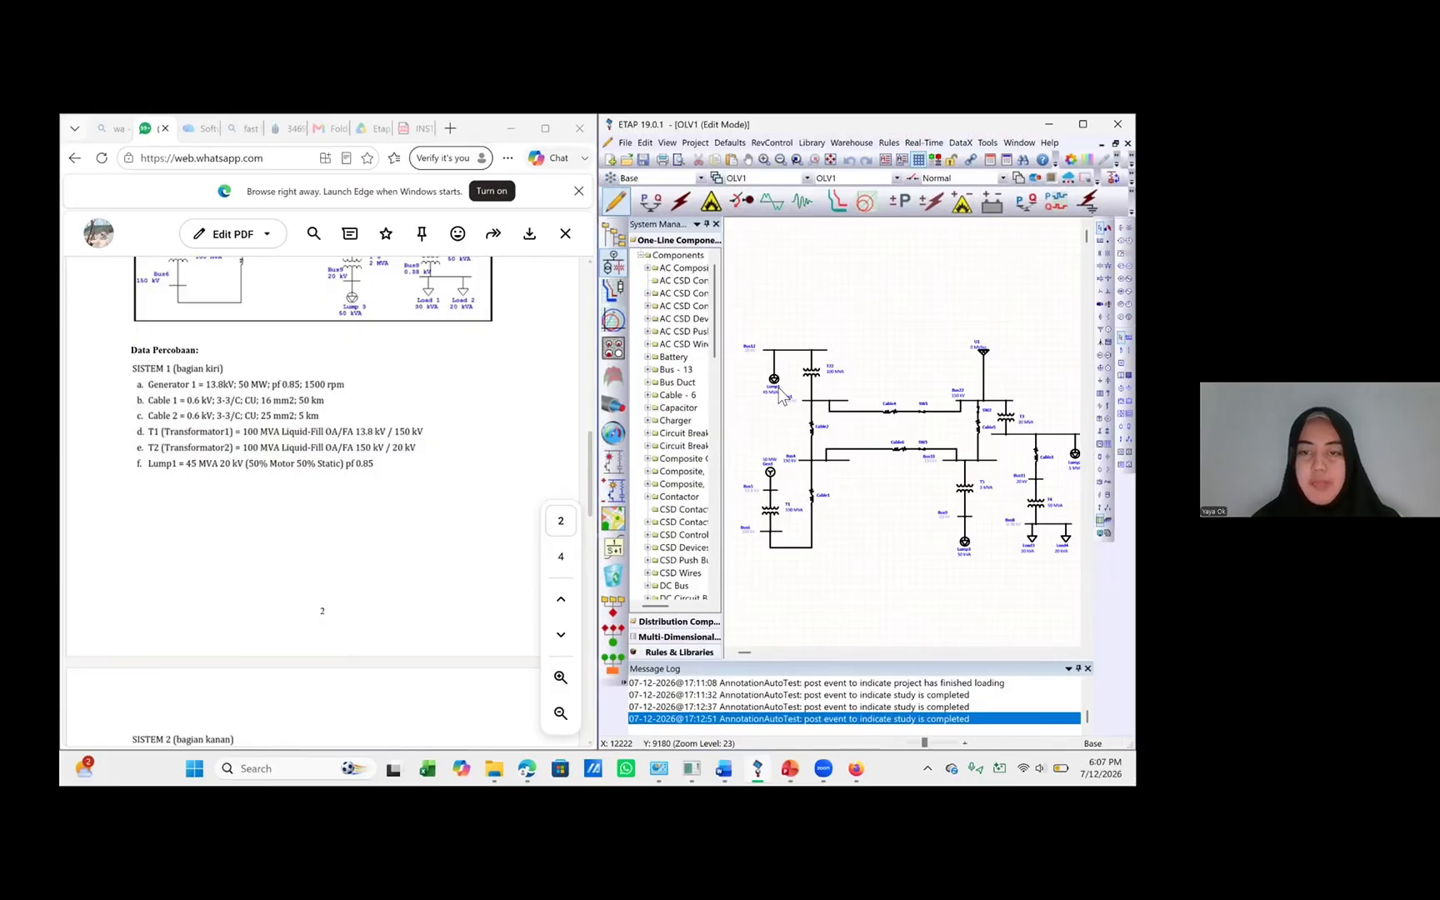
scroll(442, 472, down, 4)
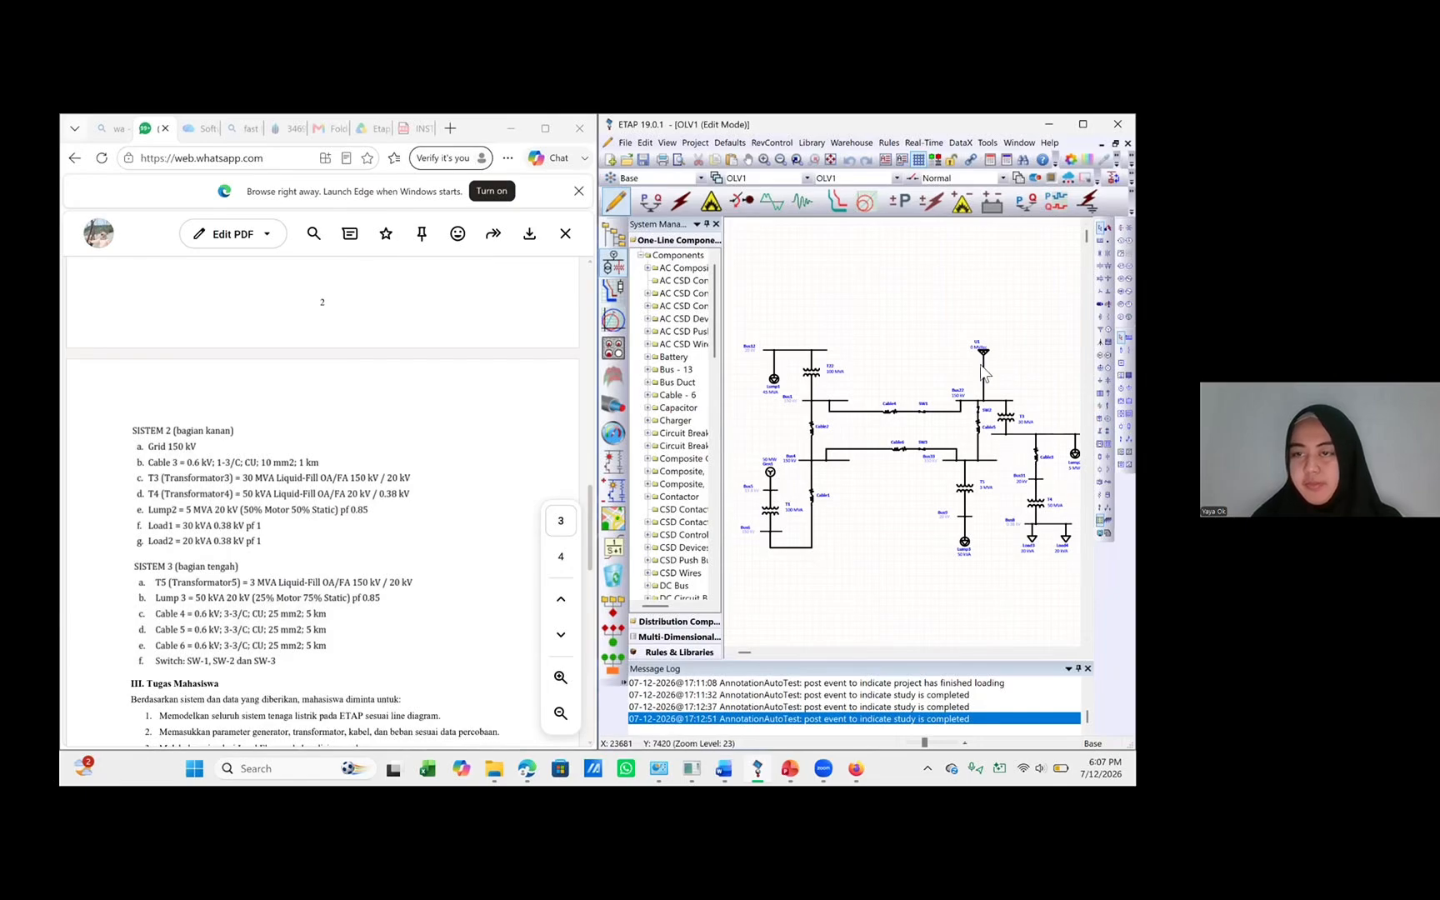
scroll(434, 596, down, 2)
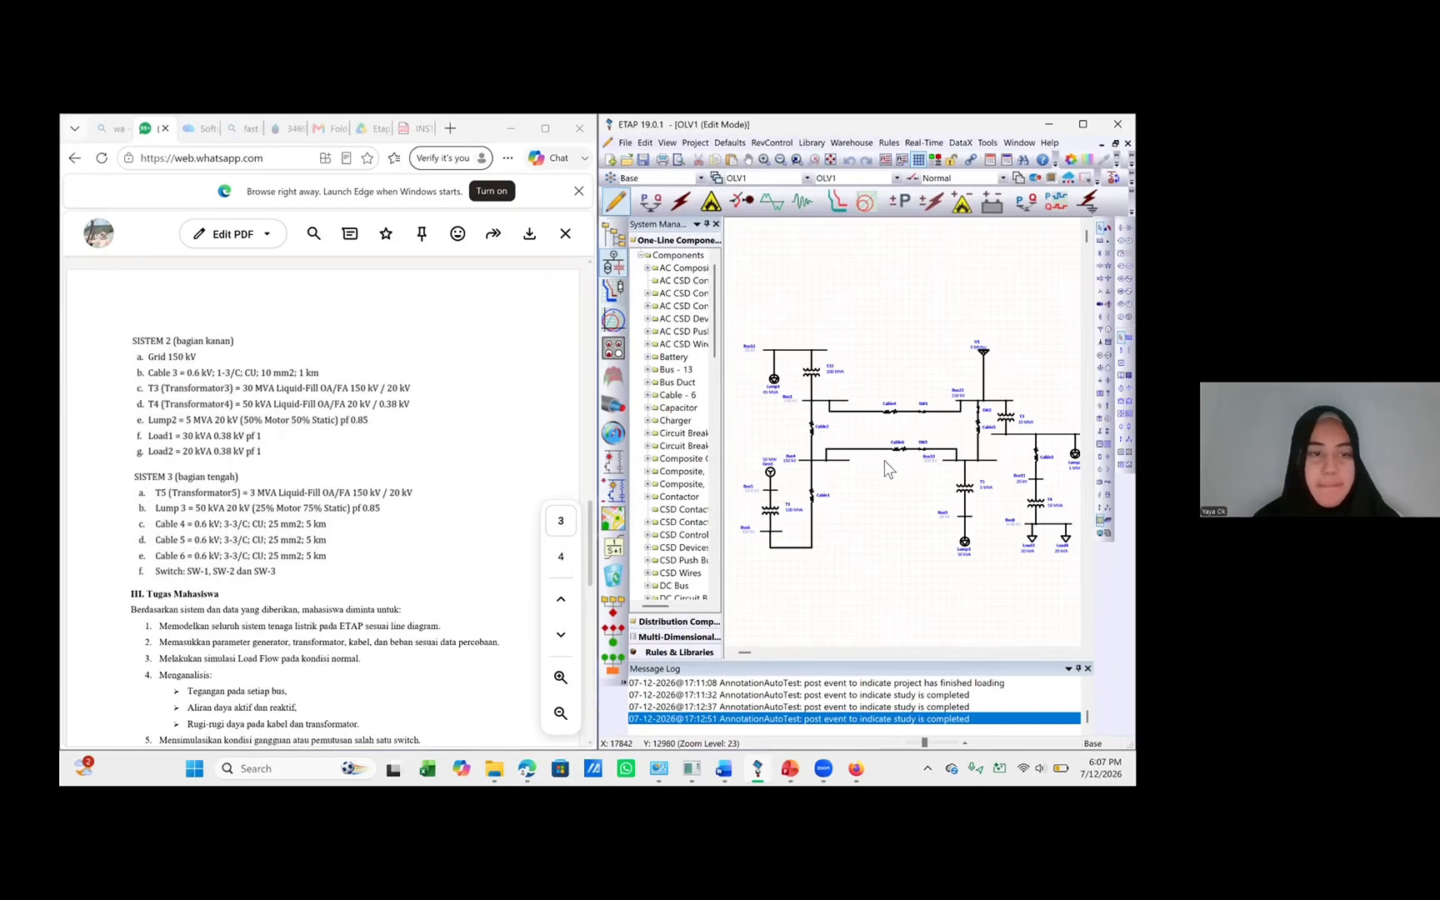
scroll(436, 564, down, 3)
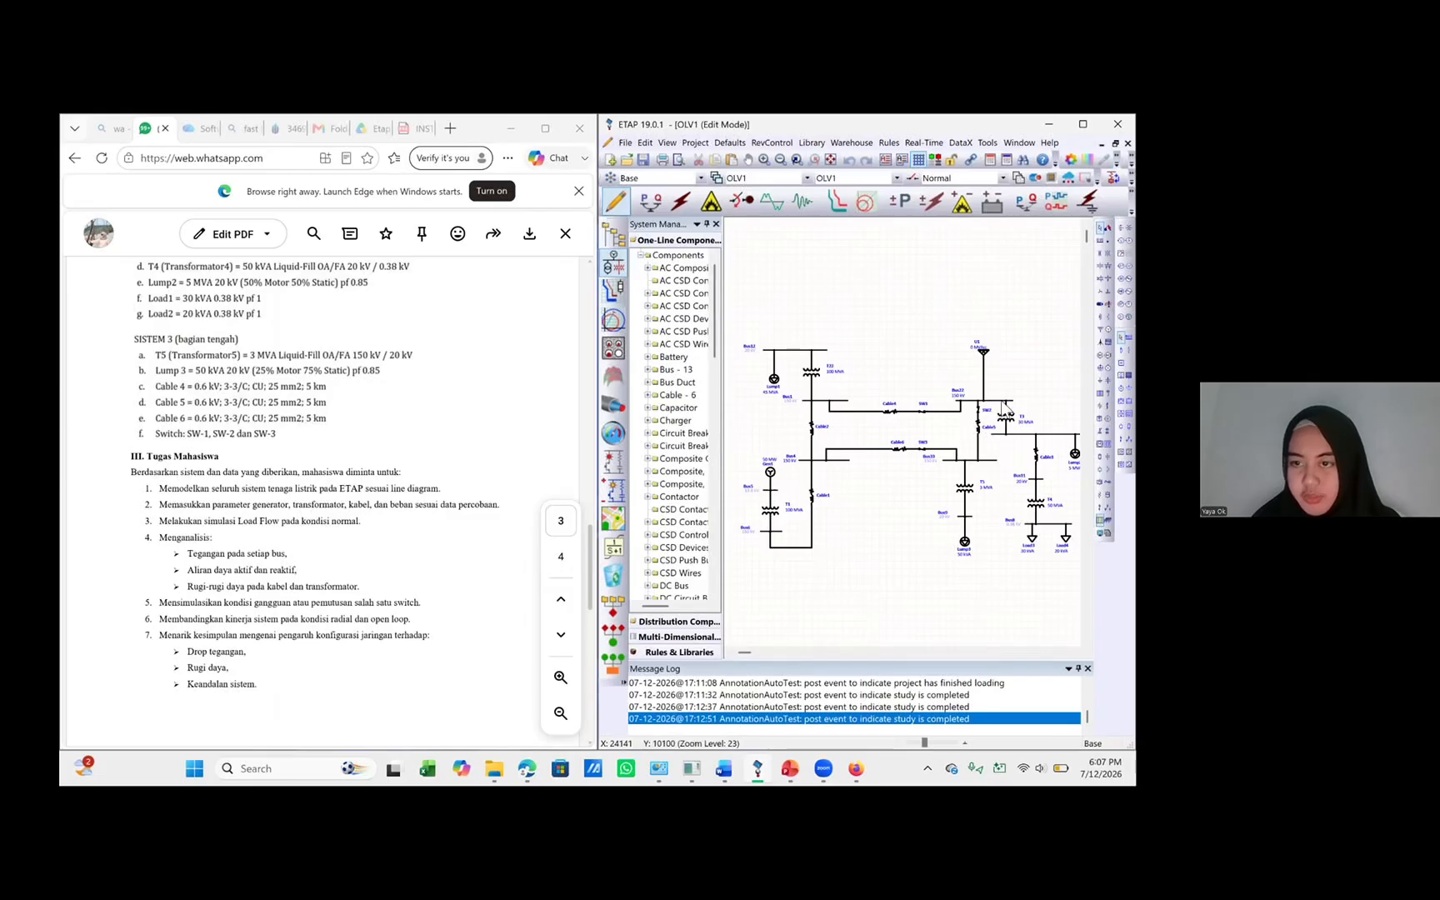
scroll(431, 540, down, 1)
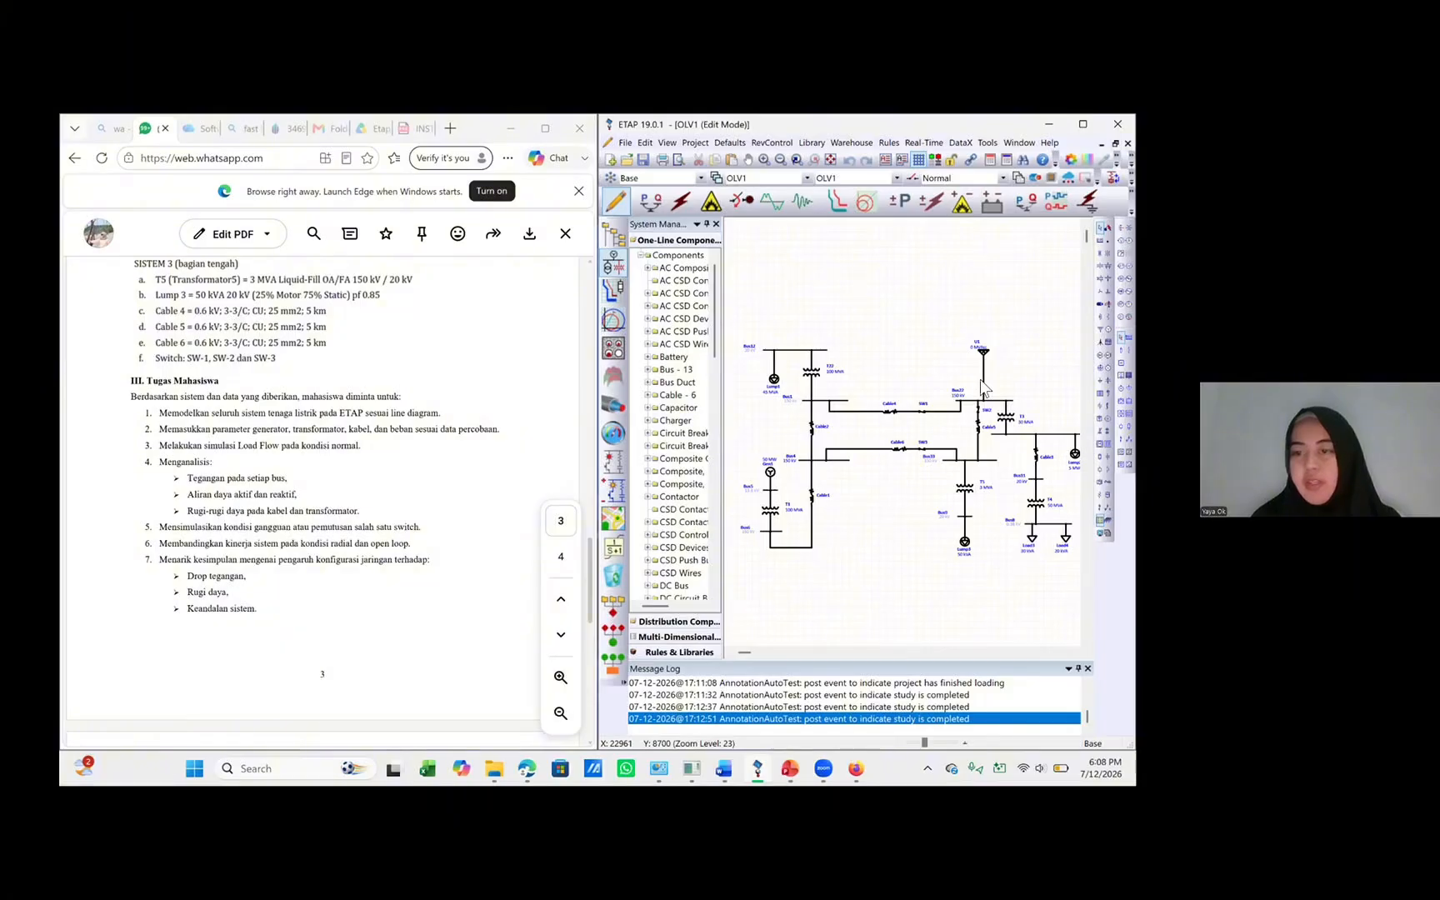
scroll(982, 387, down, 2)
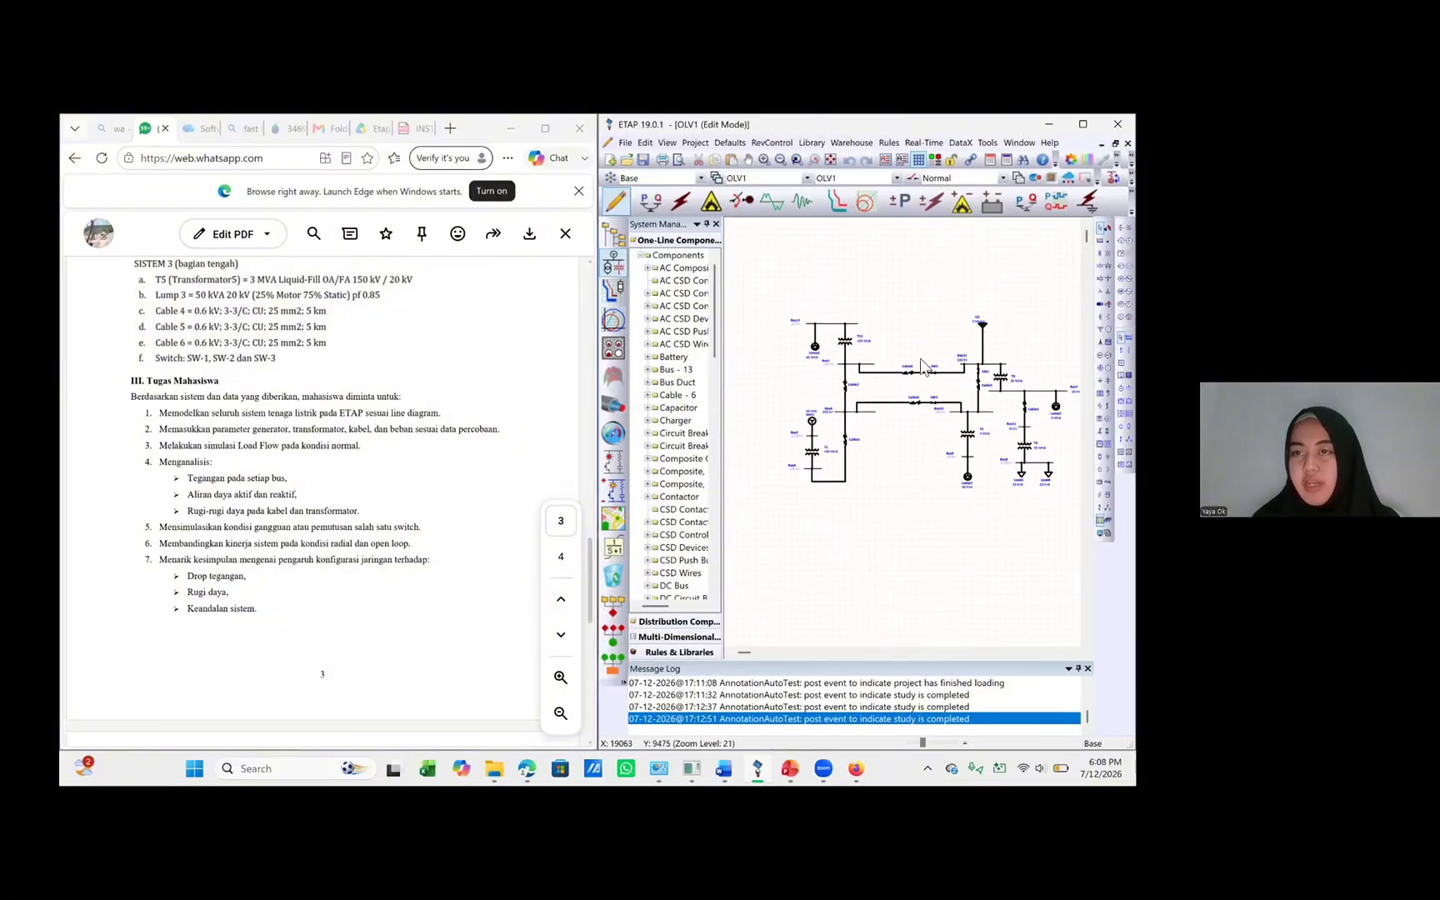
scroll(338, 406, up, 7)
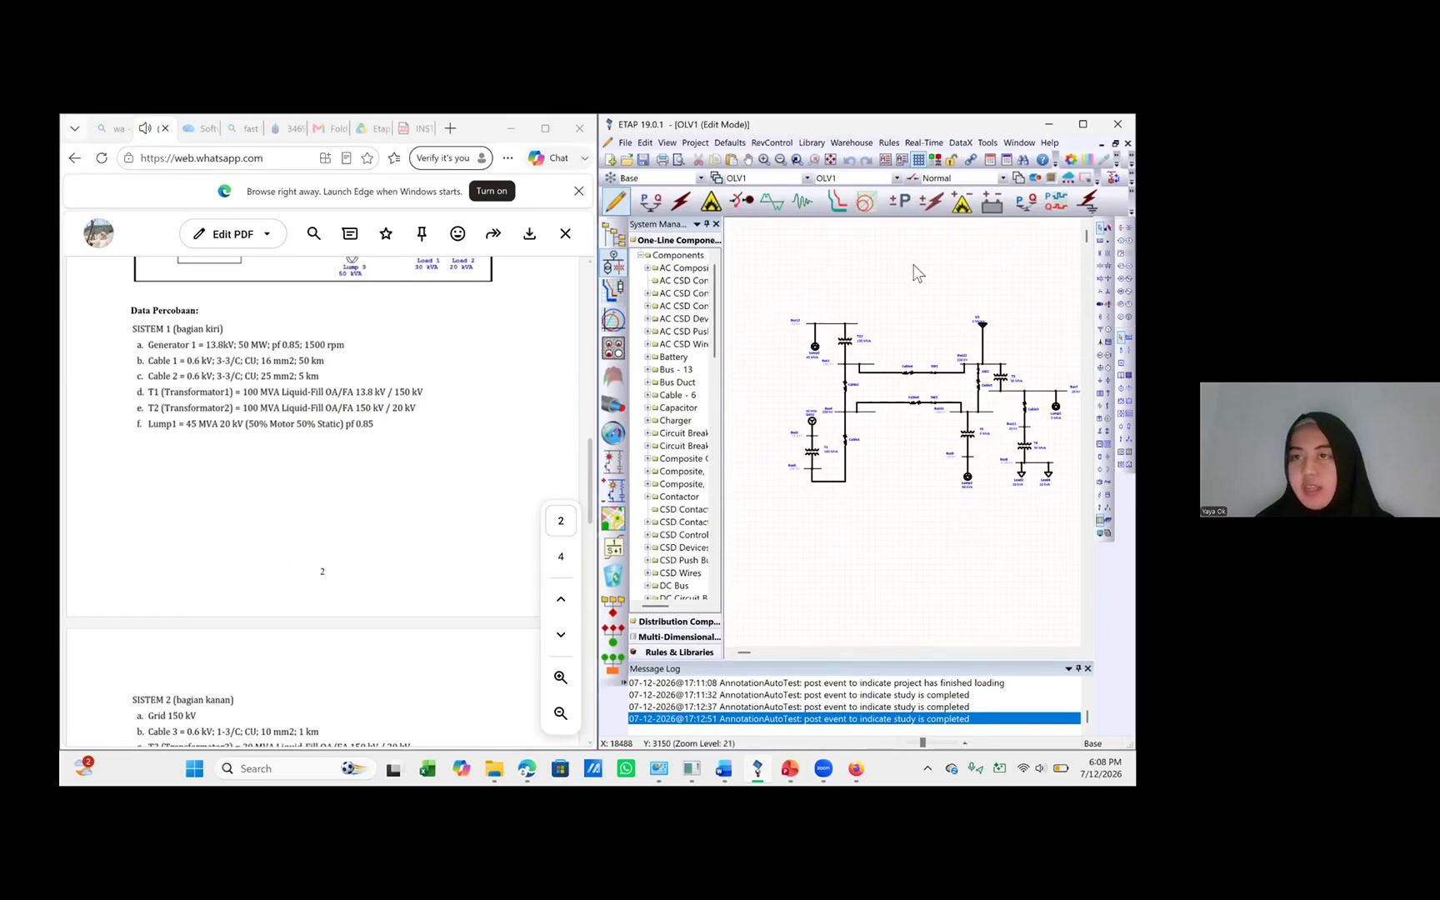
Show the ETAP one-line diagram full screen, switch it to Load Flow Analysis mode and run the load flow
click(1084, 125)
scroll(634, 337, up, 3)
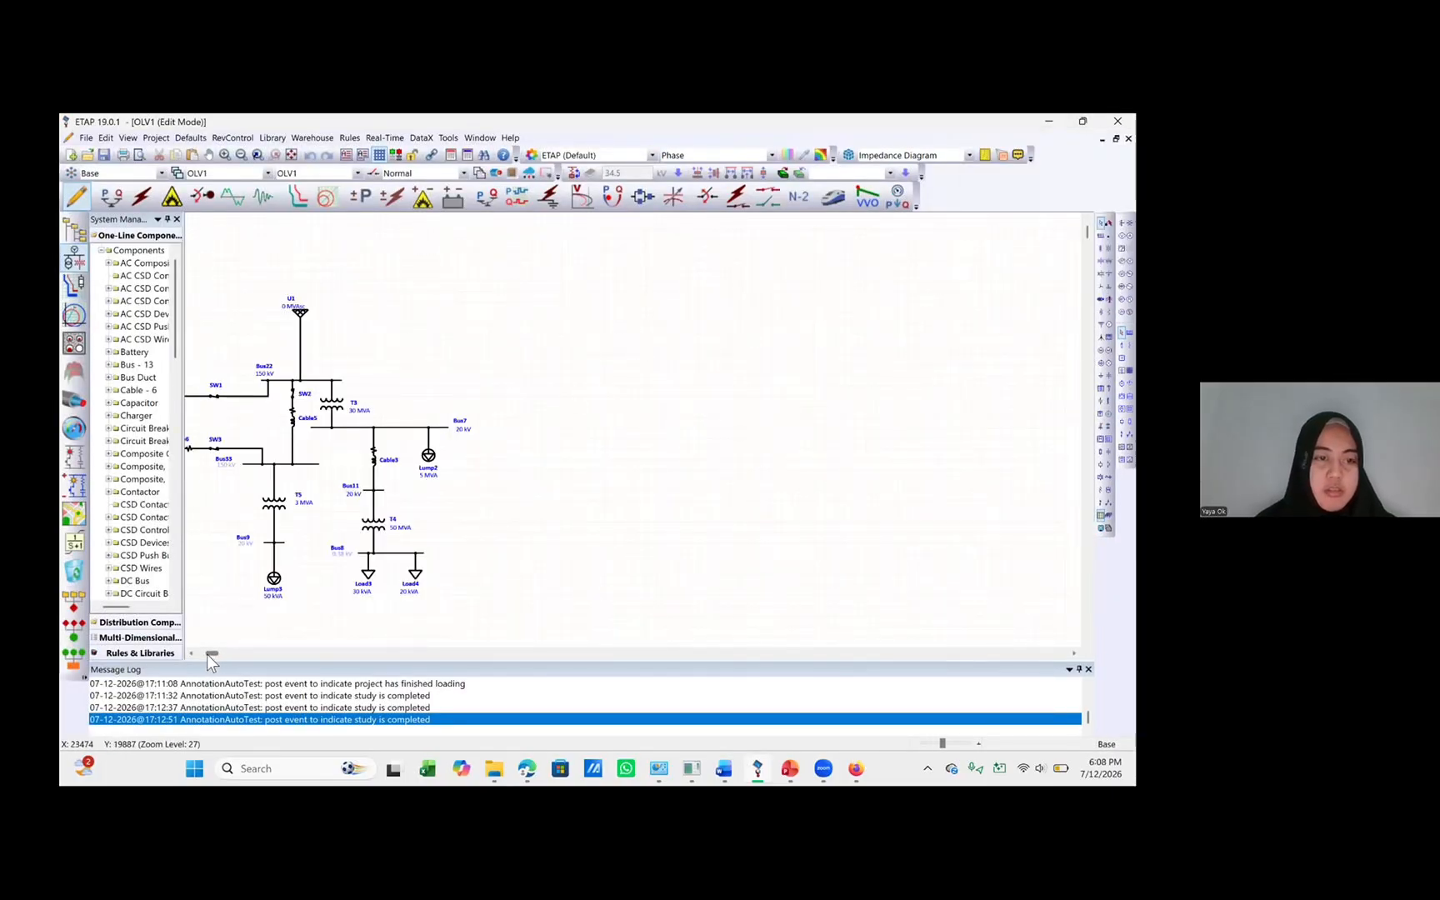
drag(210, 653, 200, 655)
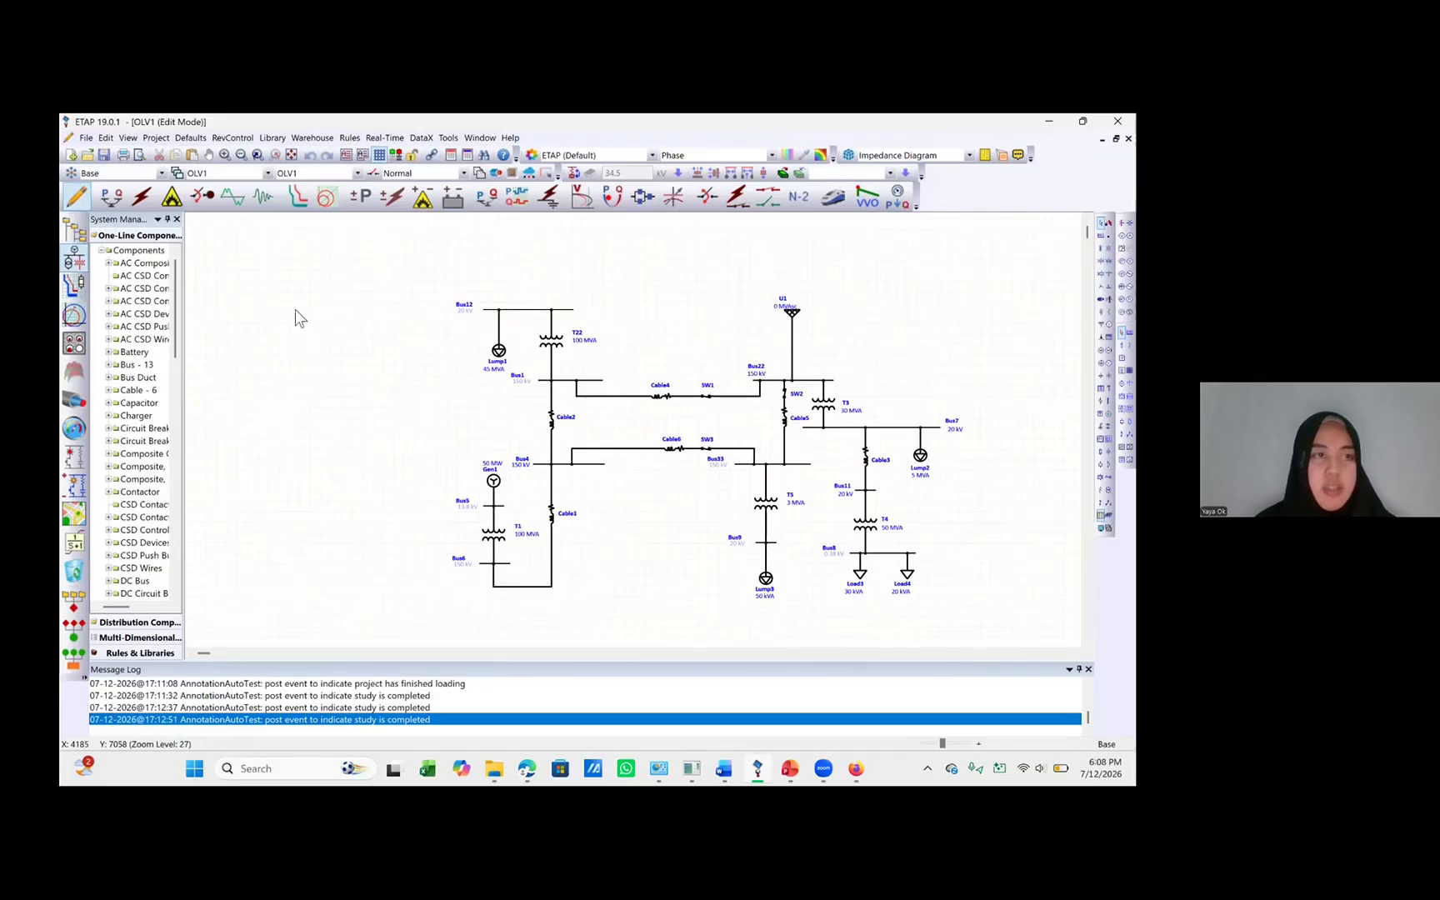
click(111, 200)
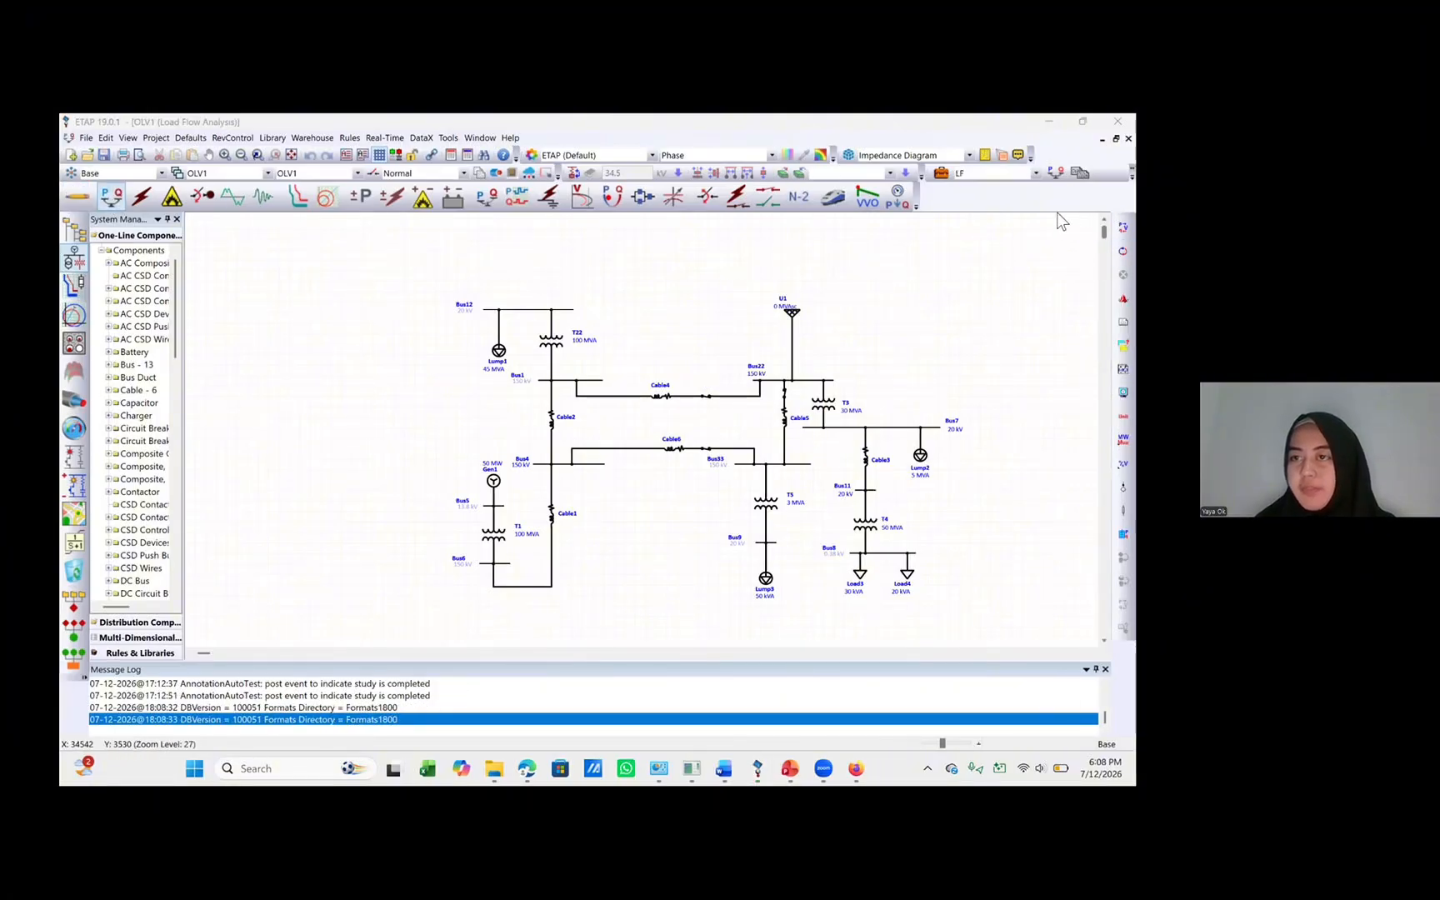
click(1122, 229)
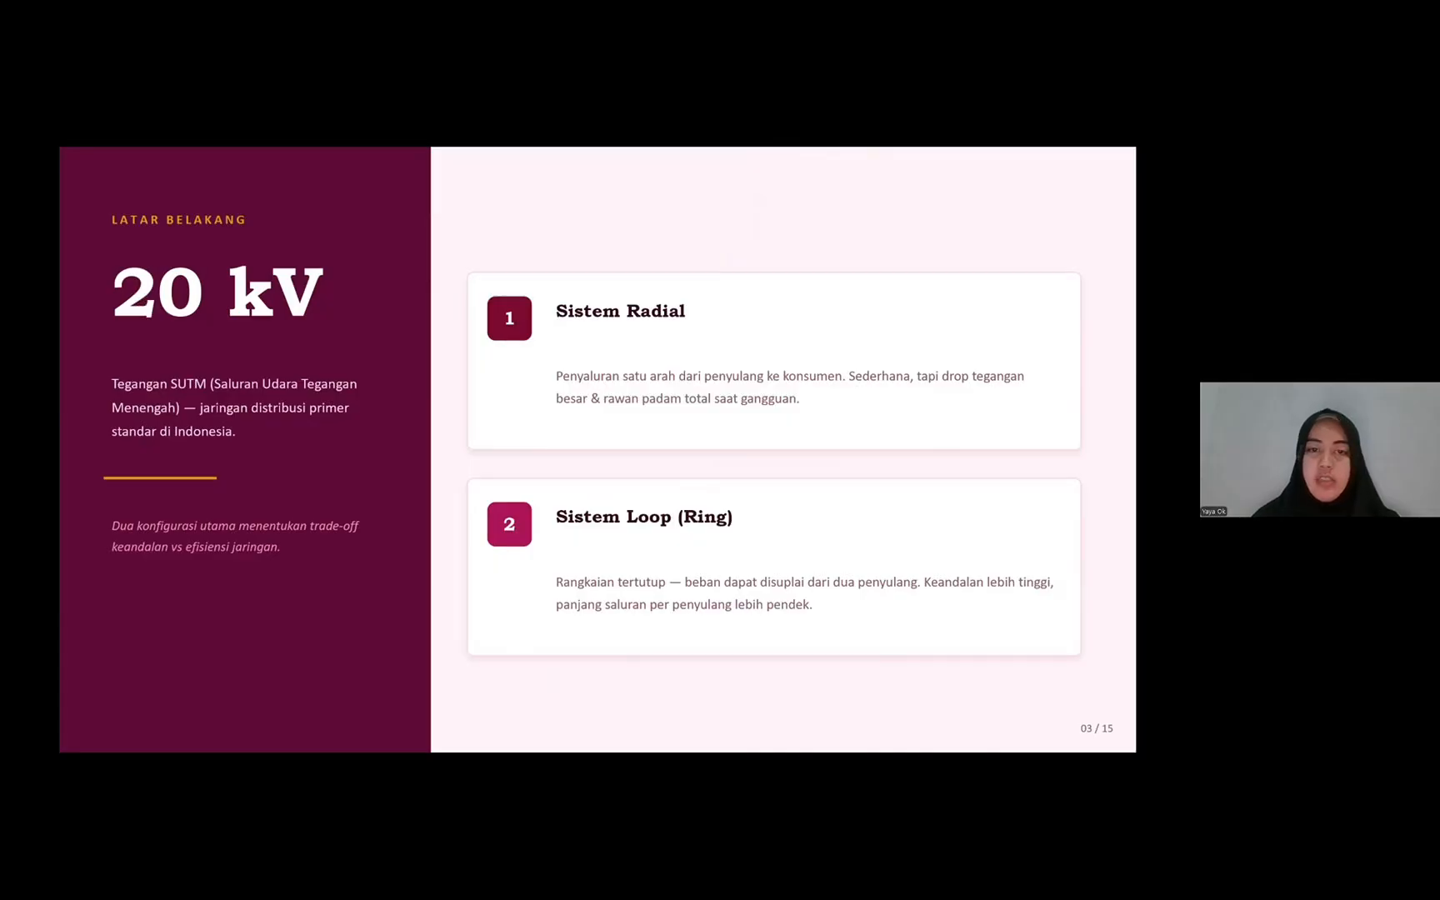
Advance the PowerPoint slideshow from the Latar Belakang slide to the Ringkasan Hasil slide
key(Right)
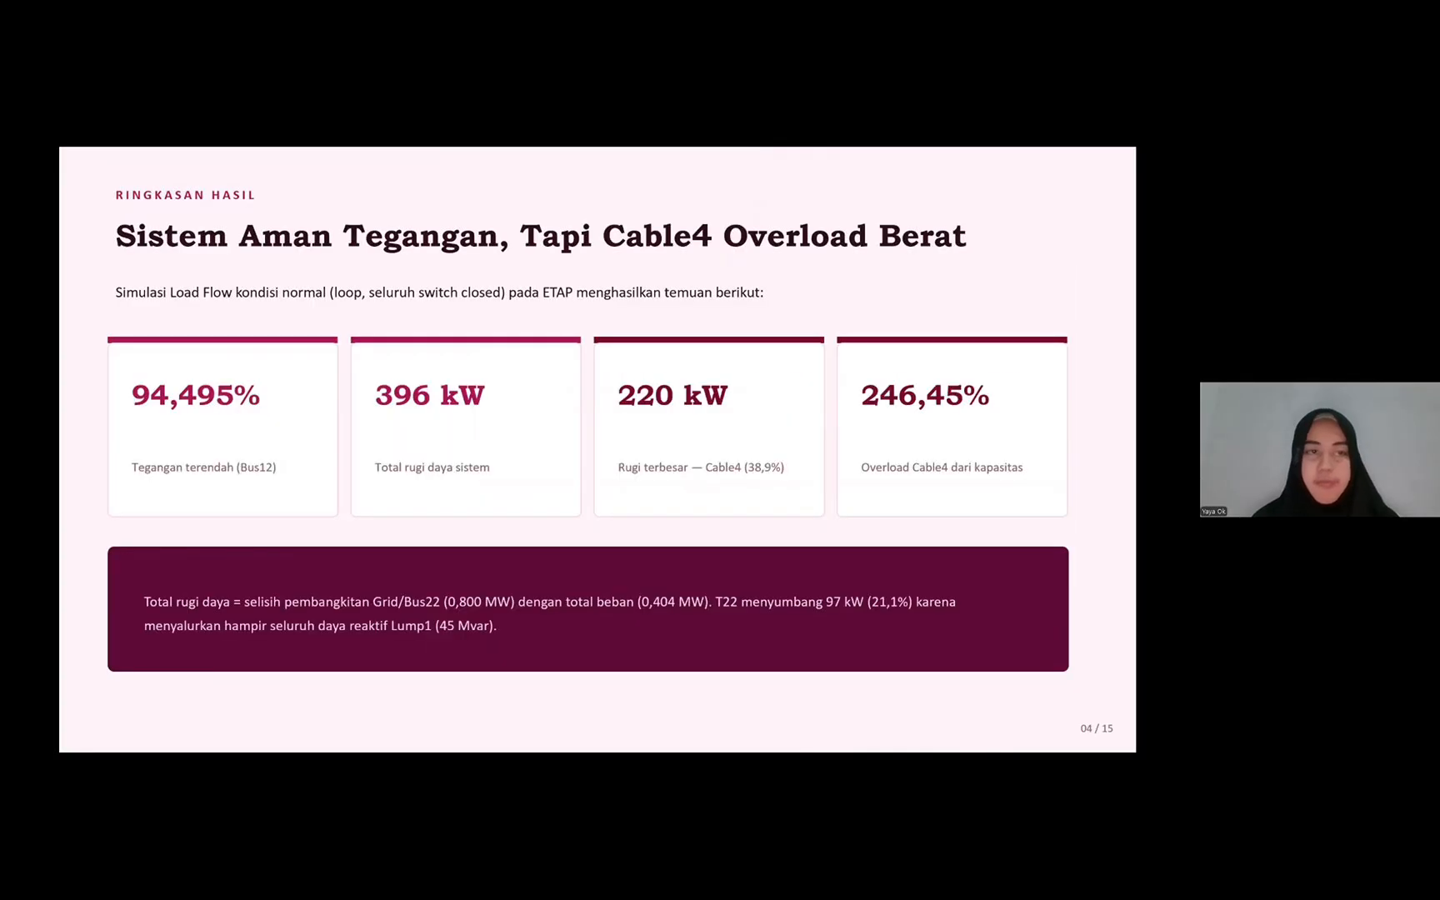